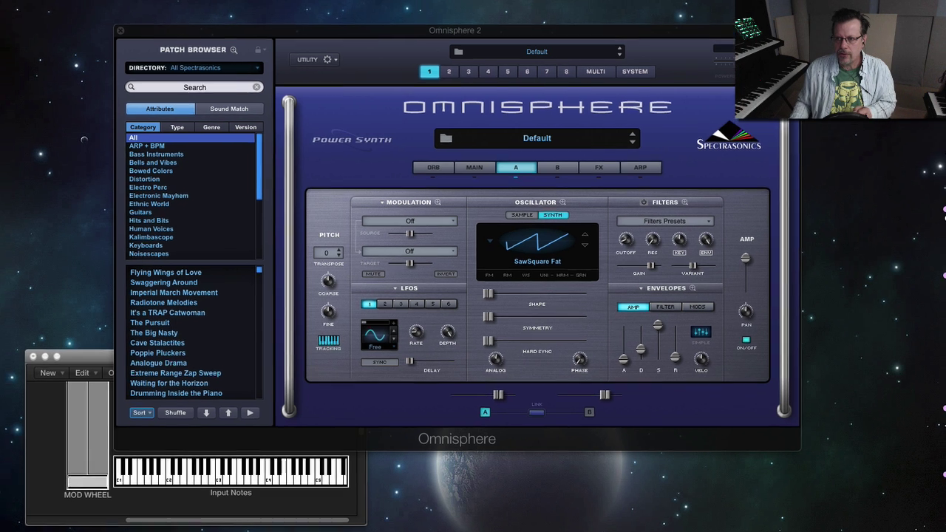
Move the PlugInGuru Bass Box desktop folder to the Trash, then return to the Omnisphere window
{"action": "left_click_drag", "start_coordinate": [933, 144], "coordinate": [892, 508]}
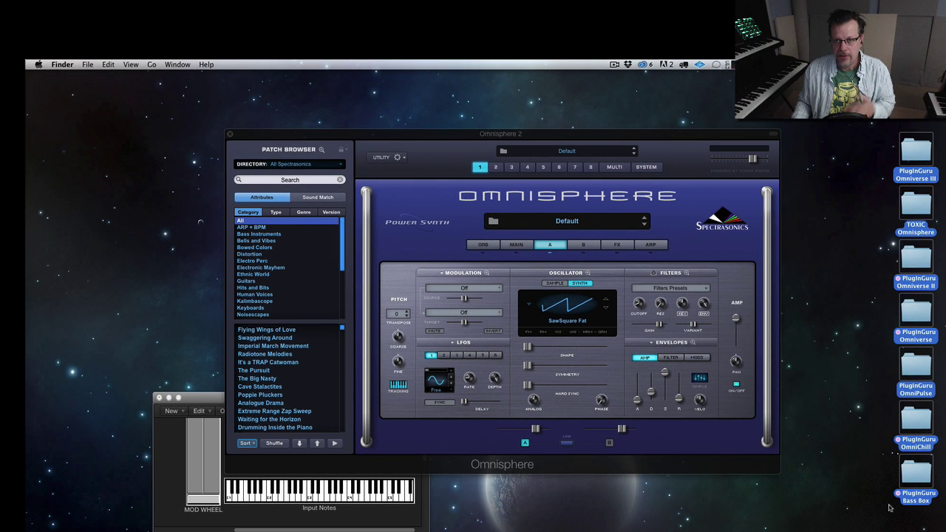
{"action": "left_click", "coordinate": [876, 496]}
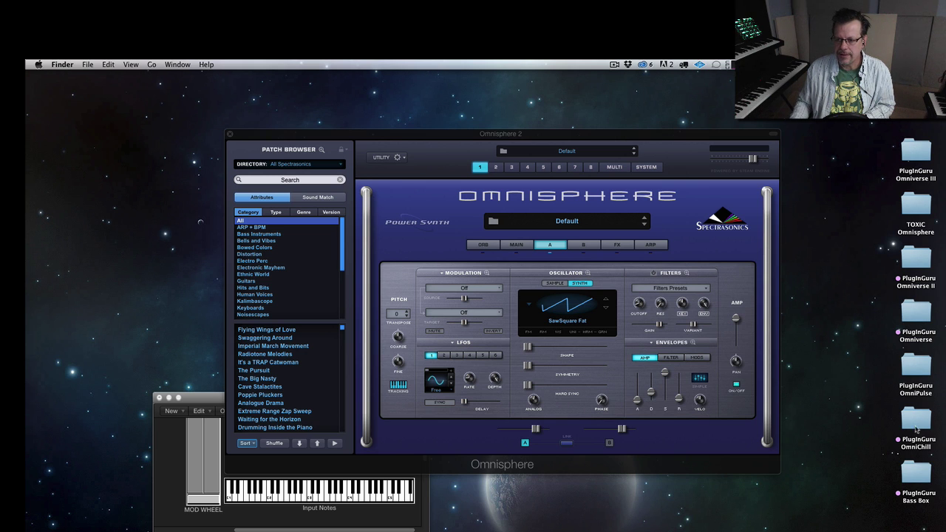
{"action": "left_click", "coordinate": [921, 477]}
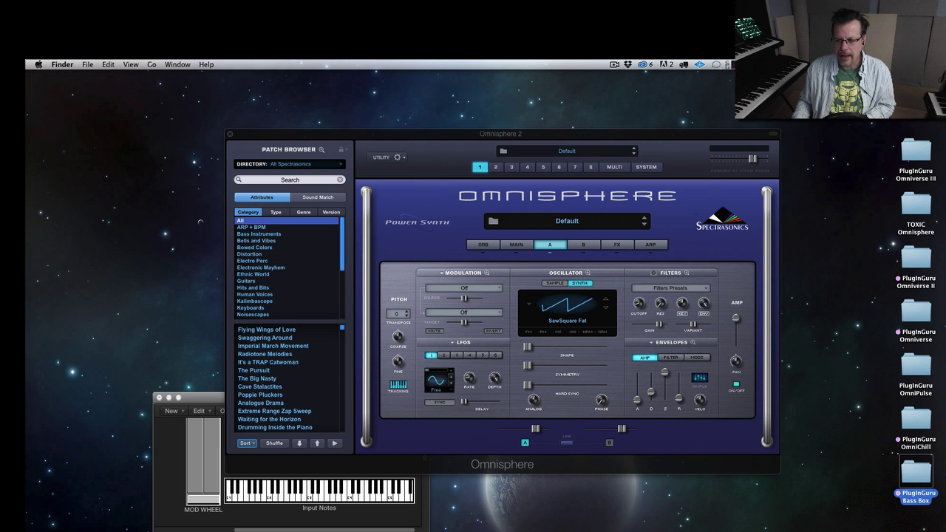
{"action": "key", "text": "super+BackSpace"}
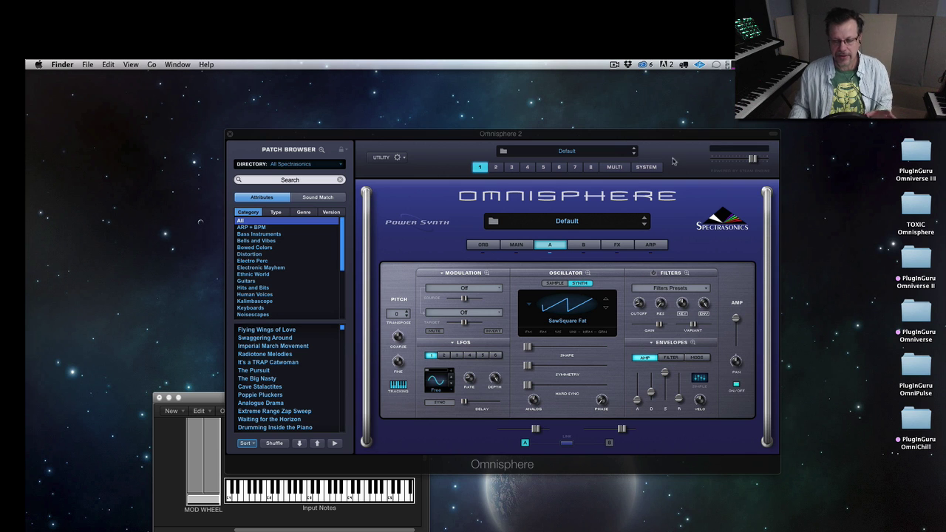
{"action": "left_click", "coordinate": [550, 248]}
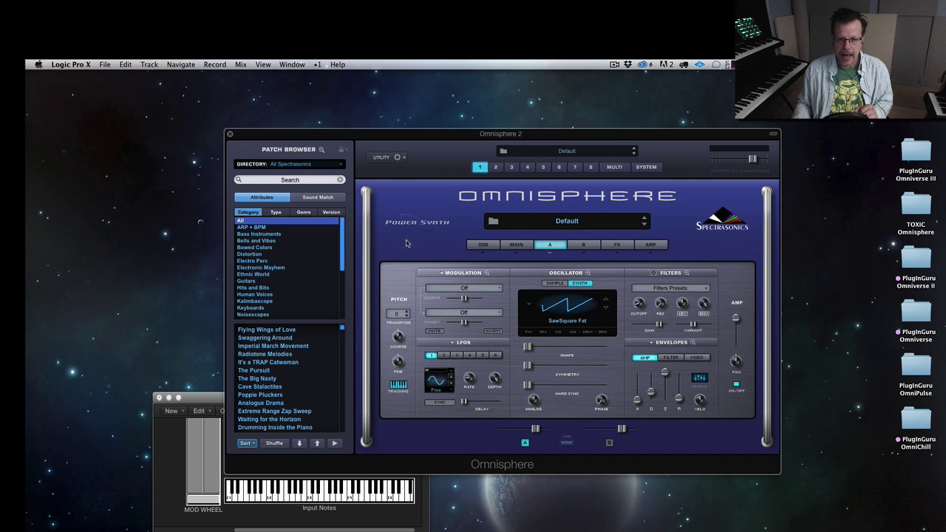
{"action": "left_click", "coordinate": [493, 222]}
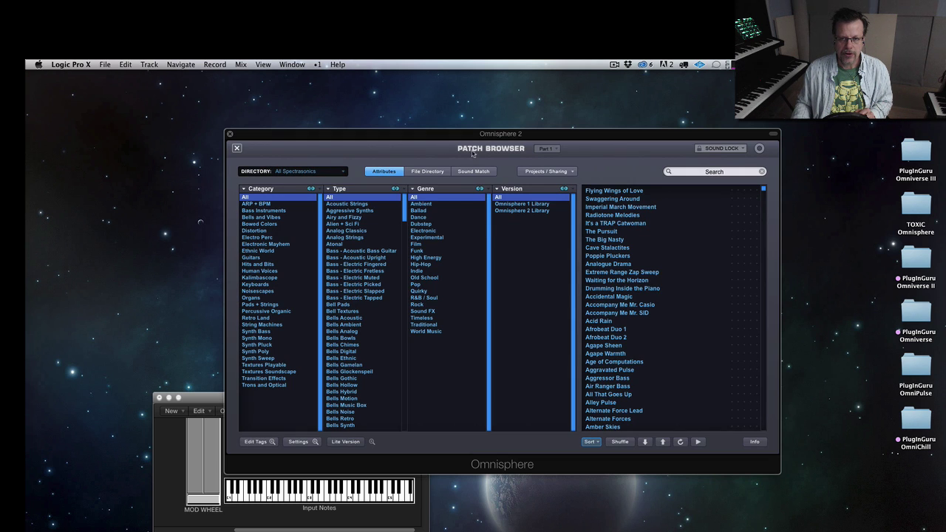
{"action": "left_click", "coordinate": [298, 172]}
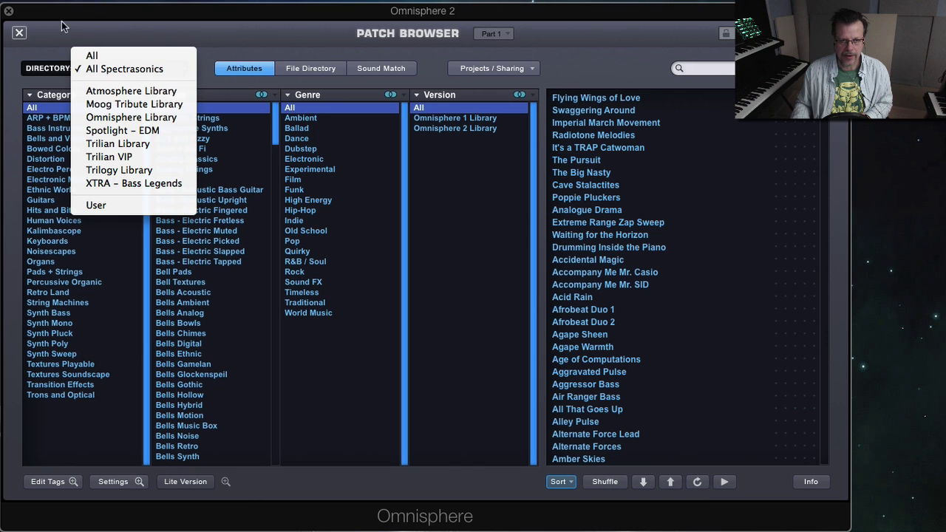
{"action": "left_click", "coordinate": [20, 39]}
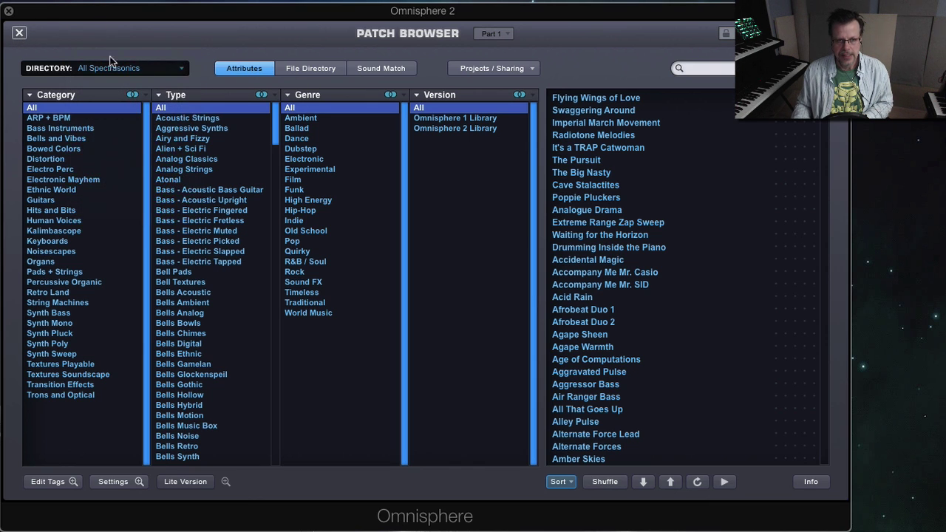
{"action": "left_click", "coordinate": [20, 33]}
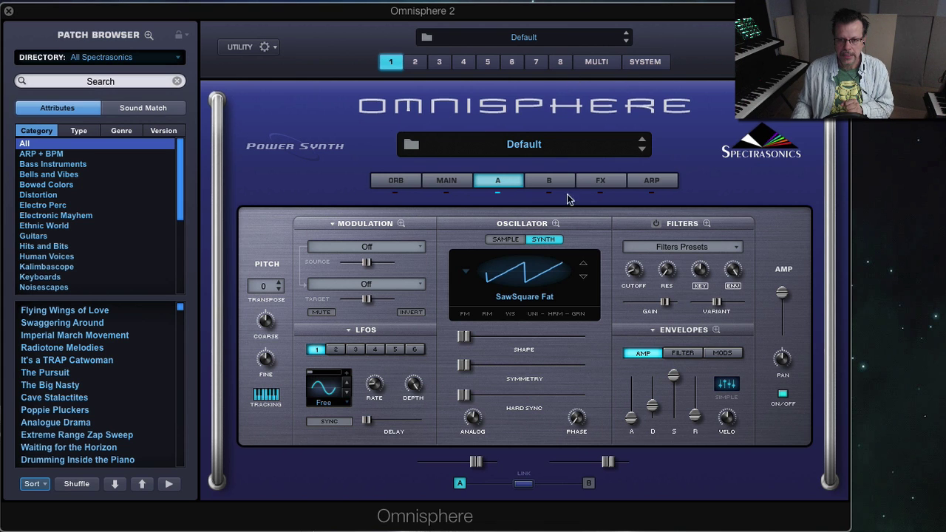
Browse the FX rack preset list on the FX page
{"action": "left_click", "coordinate": [602, 182]}
{"action": "left_click", "coordinate": [286, 217]}
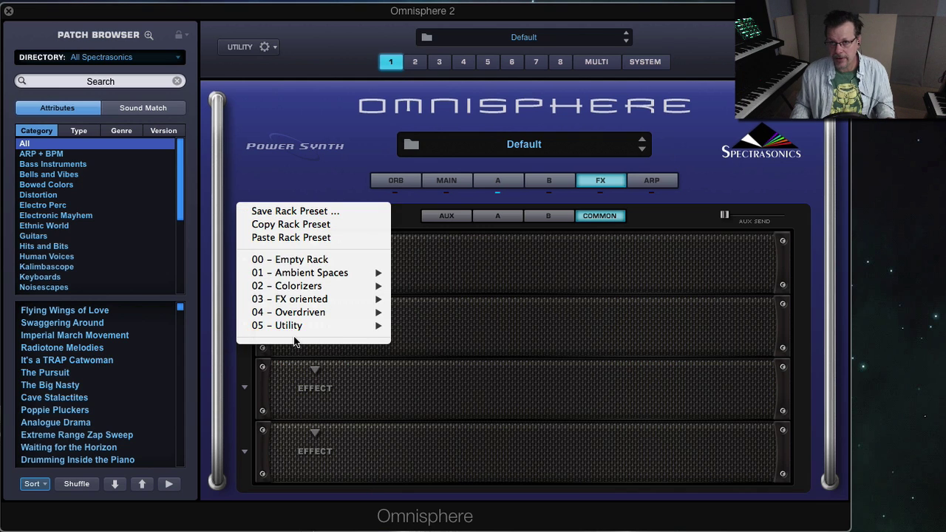
{"action": "left_click", "coordinate": [452, 360]}
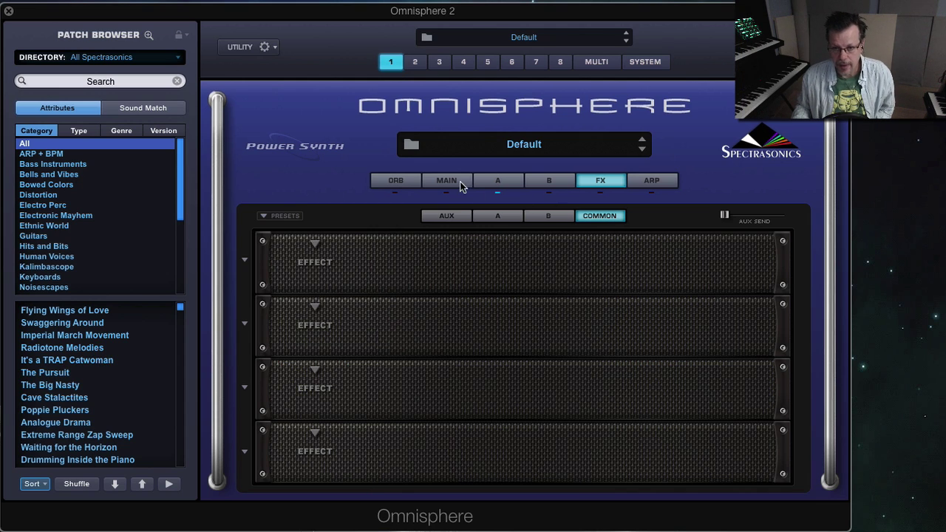
Browse the envelope preset list in Layer A's enlarged envelope editor
{"action": "left_click", "coordinate": [491, 183]}
{"action": "left_click", "coordinate": [714, 332]}
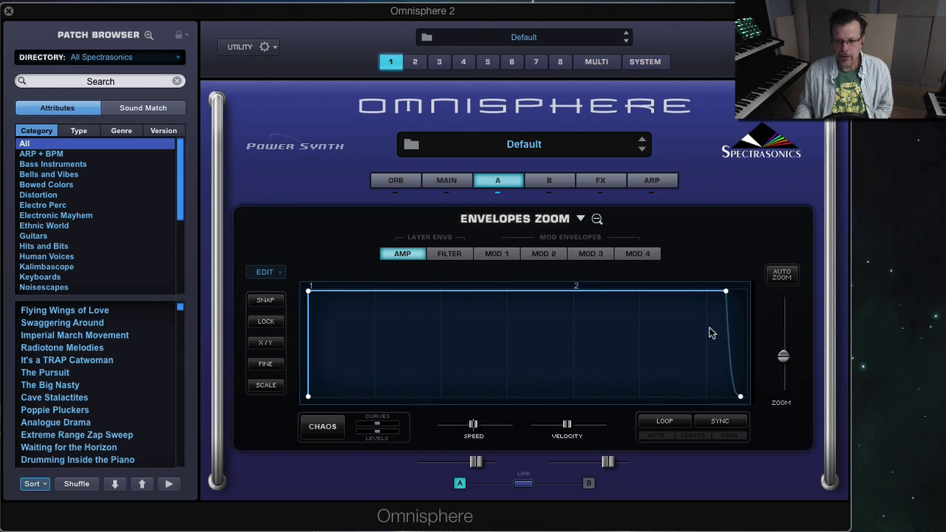
{"action": "left_click", "coordinate": [581, 219]}
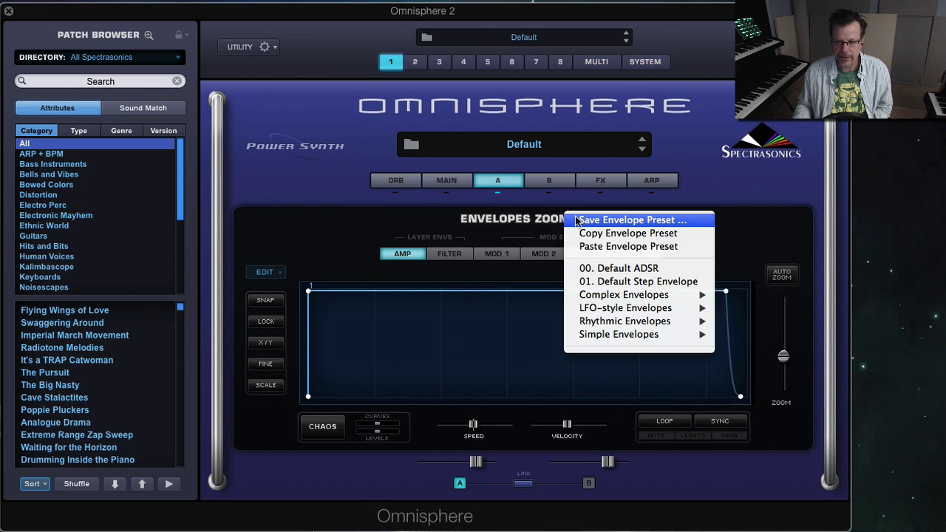
{"action": "left_click", "coordinate": [368, 235]}
Scroll through the arpeggiator preset list on the ARP page
{"action": "left_click", "coordinate": [650, 185]}
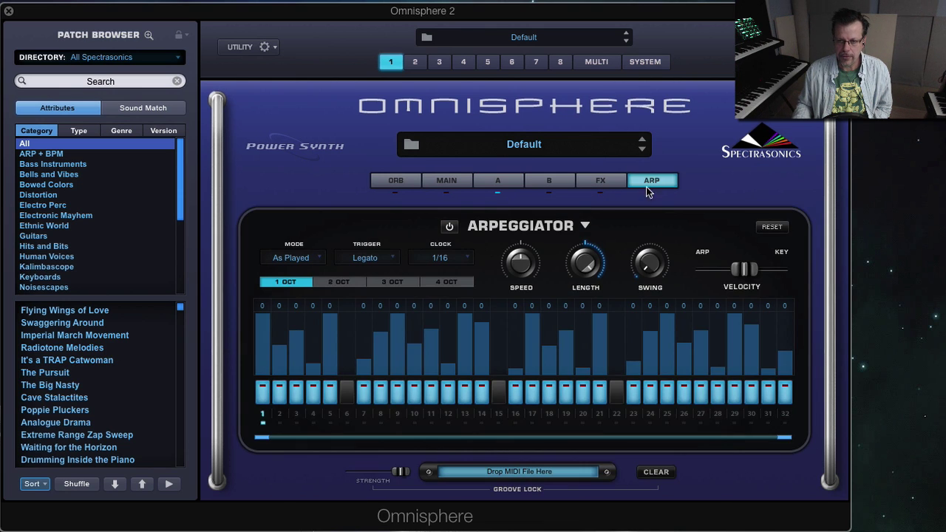
{"action": "left_click", "coordinate": [585, 225]}
{"action": "scroll", "coordinate": [645, 296], "scroll_direction": "down", "scroll_amount": 5}
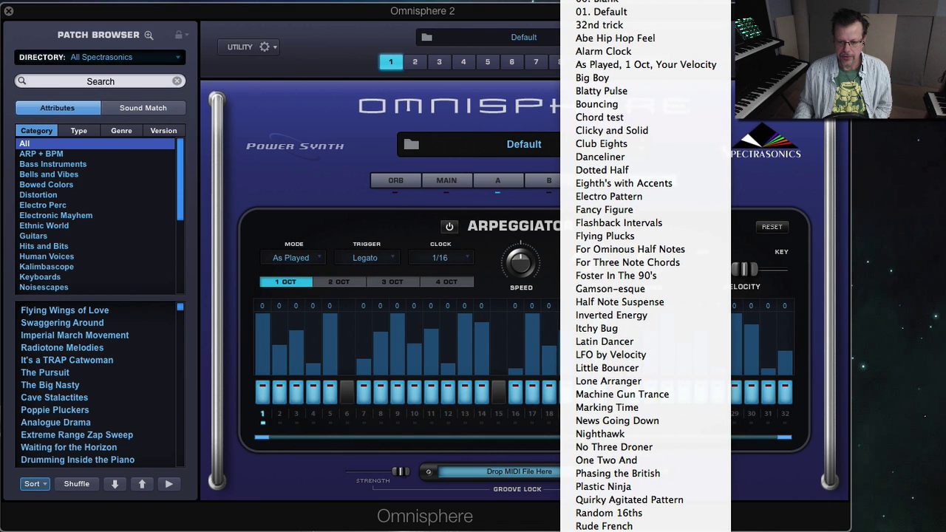
{"action": "left_click", "coordinate": [322, 128]}
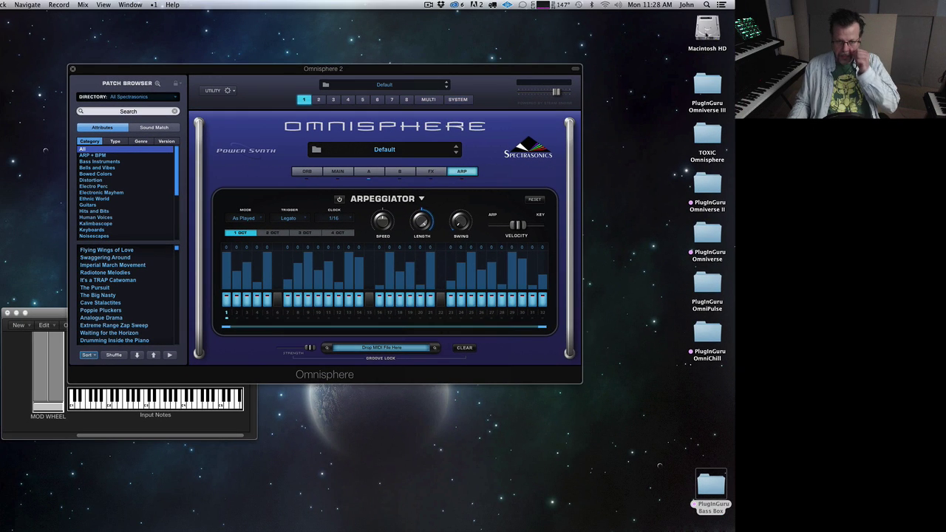
Open the Macintosh HD window, hide Omnisphere and its host, and move the window to the upper left
{"action": "double_click", "coordinate": [708, 33]}
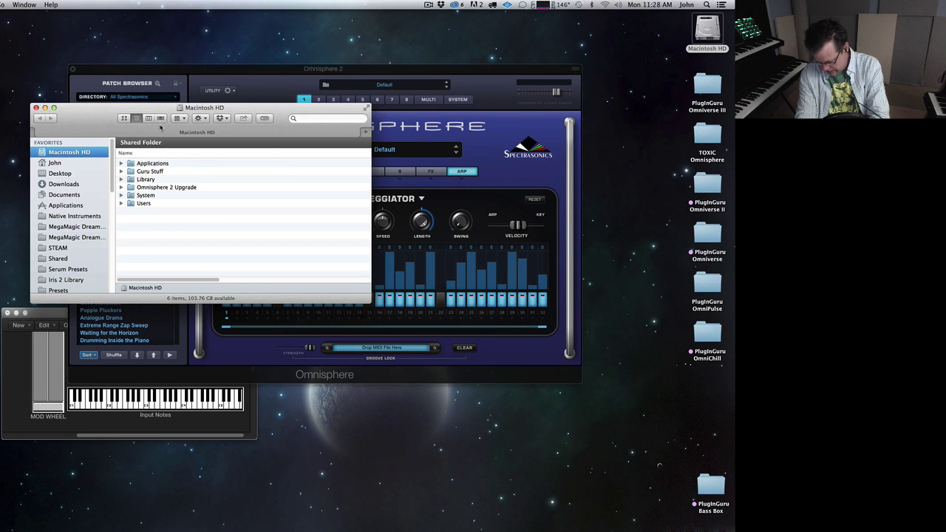
{"action": "key", "text": "super+alt+h"}
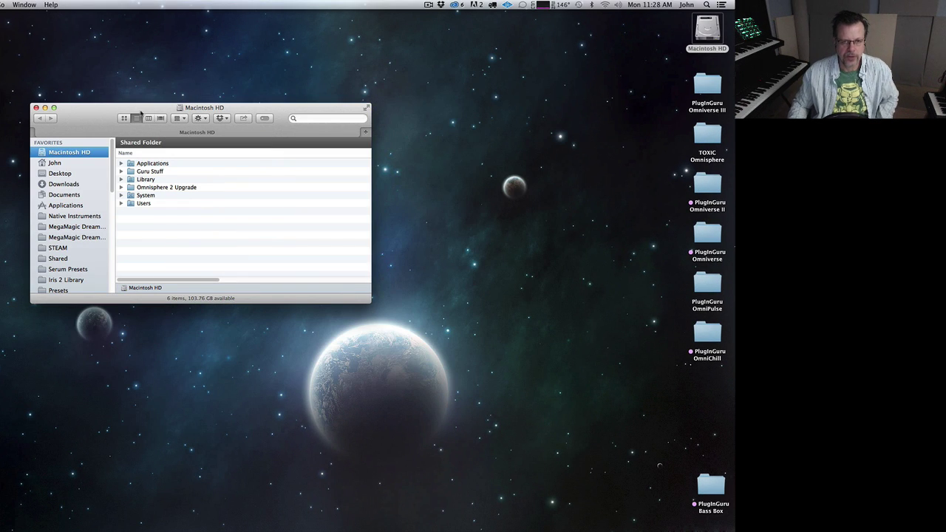
{"action": "left_click_drag", "start_coordinate": [106, 126], "coordinate": [95, 100]}
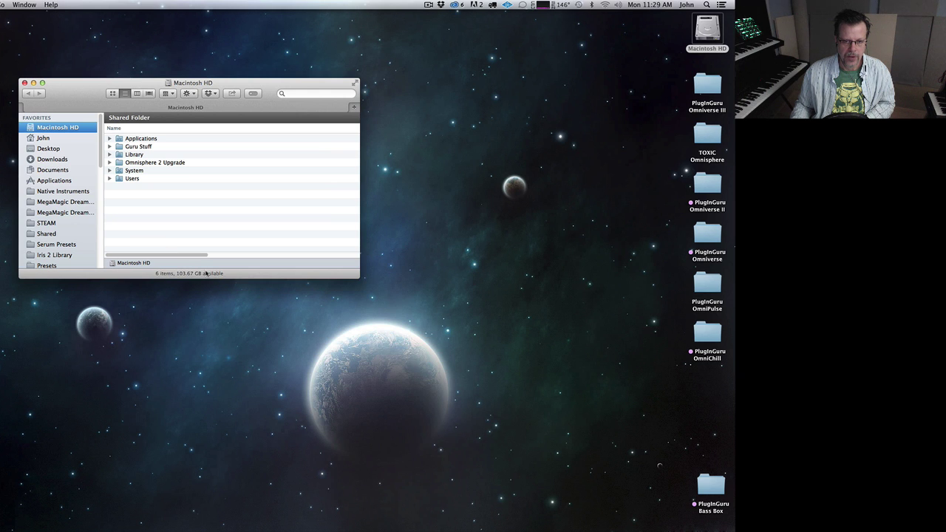
Navigate Library > Application Support > Spectrasonics > STEAM > Omnisphere > Settings Library
{"action": "double_click", "coordinate": [139, 156]}
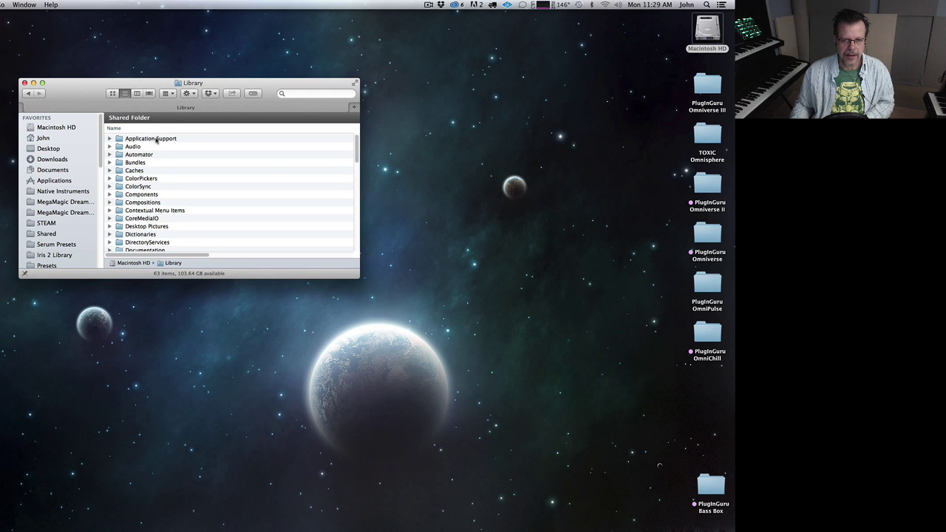
{"action": "double_click", "coordinate": [152, 139]}
{"action": "scroll", "coordinate": [157, 196], "scroll_direction": "down", "scroll_amount": 10}
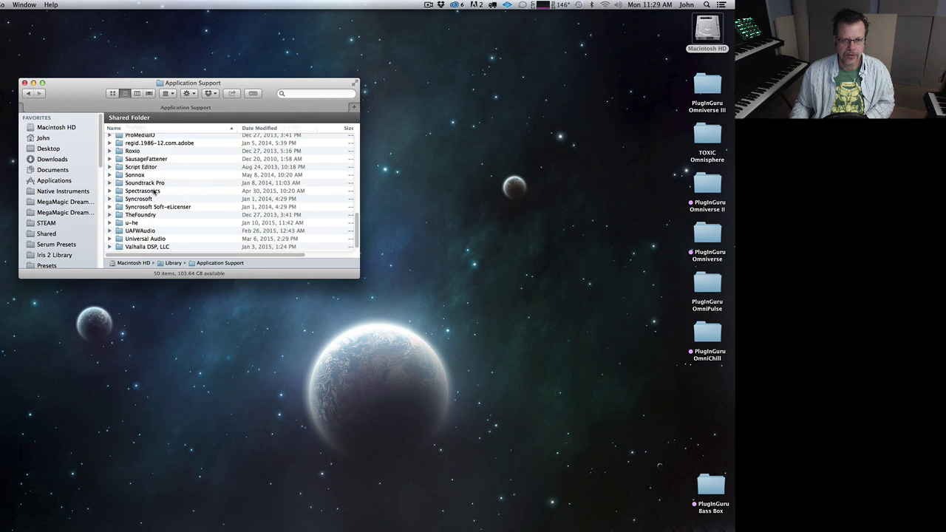
{"action": "double_click", "coordinate": [157, 192]}
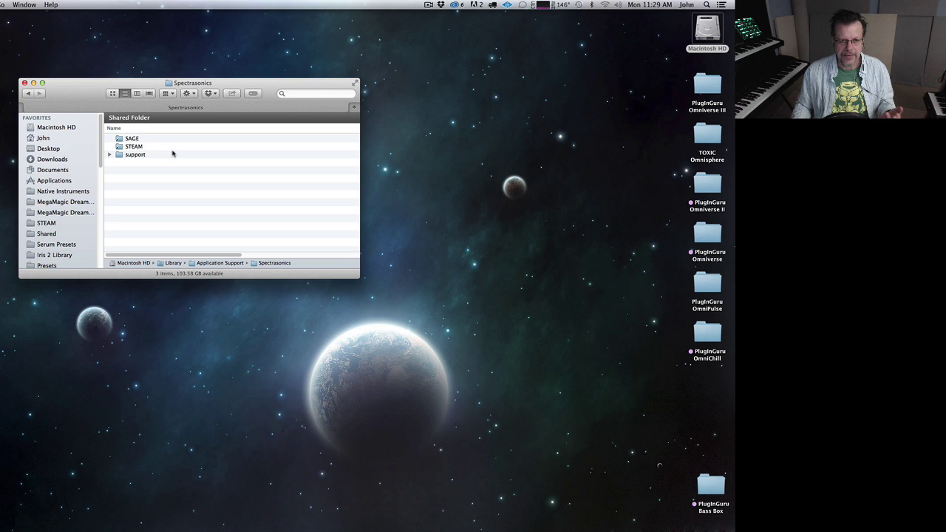
{"action": "scroll", "coordinate": [45, 201], "scroll_direction": "down", "scroll_amount": 10}
{"action": "scroll", "coordinate": [47, 200], "scroll_direction": "up", "scroll_amount": 3}
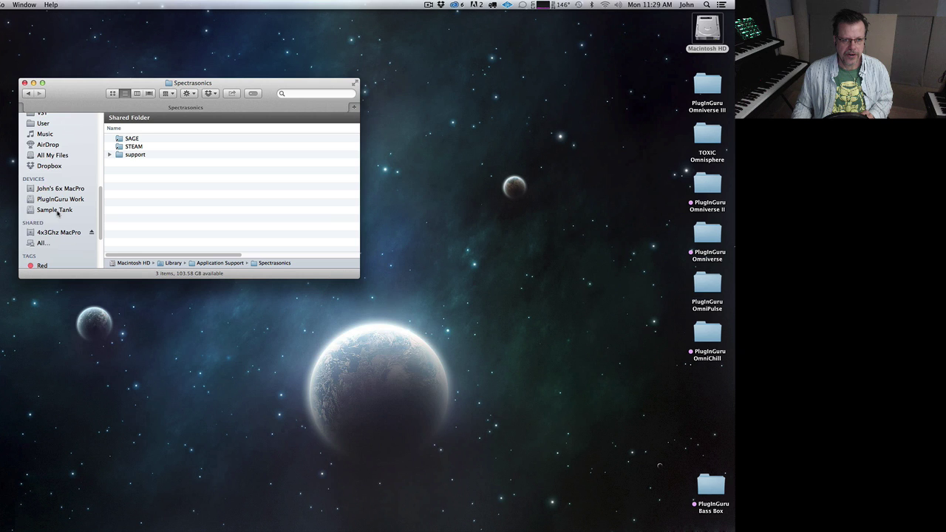
{"action": "double_click", "coordinate": [138, 146]}
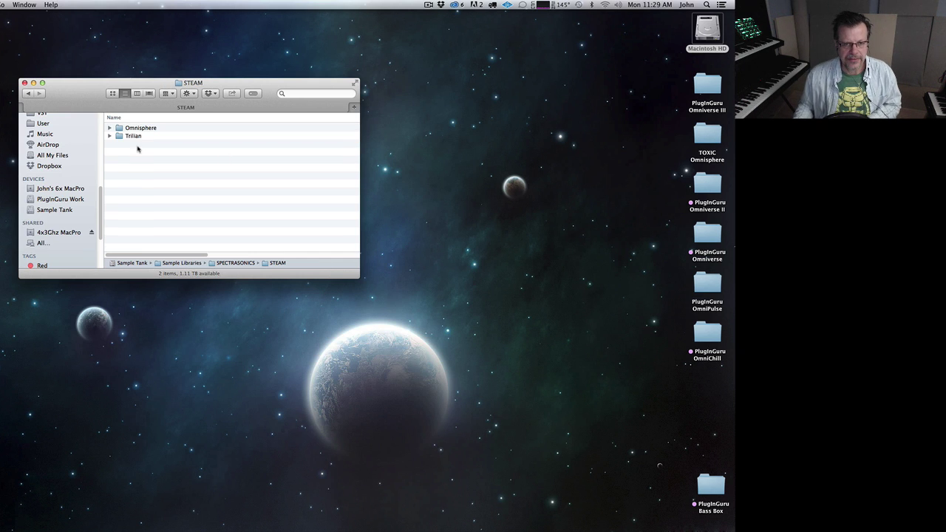
{"action": "left_click", "coordinate": [148, 129]}
{"action": "double_click", "coordinate": [148, 128]}
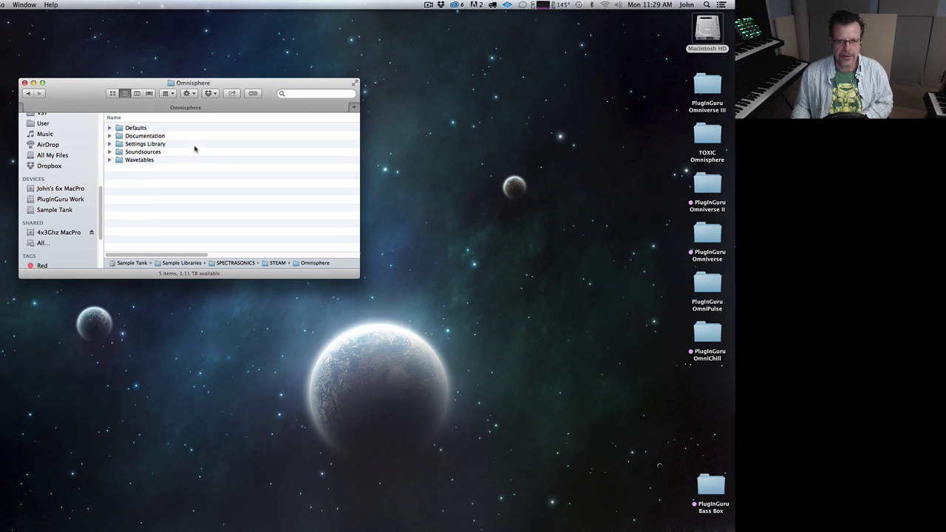
{"action": "double_click", "coordinate": [148, 145]}
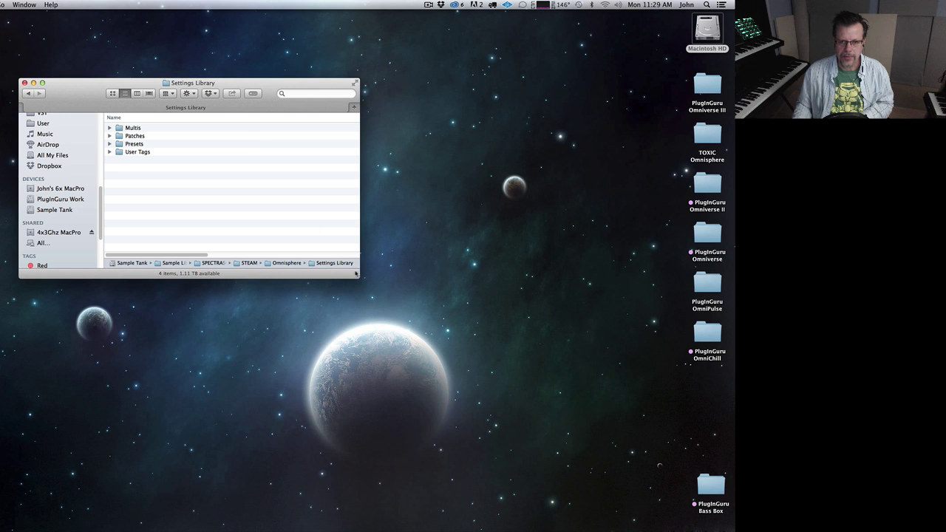
Enlarge the Finder window and expand Patches, Presets and the User presets subfolder
{"action": "left_click_drag", "start_coordinate": [359, 277], "coordinate": [377, 525]}
{"action": "left_click", "coordinate": [109, 136]}
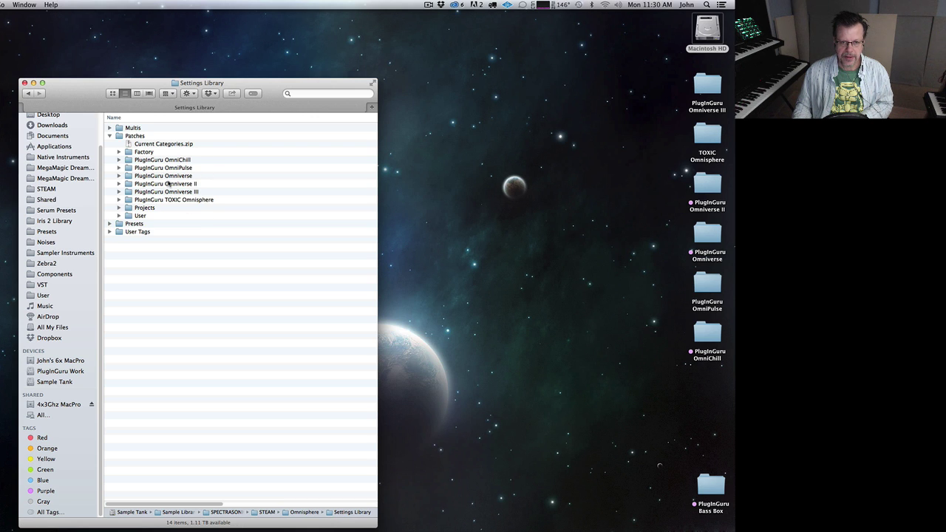
{"action": "left_click", "coordinate": [110, 224]}
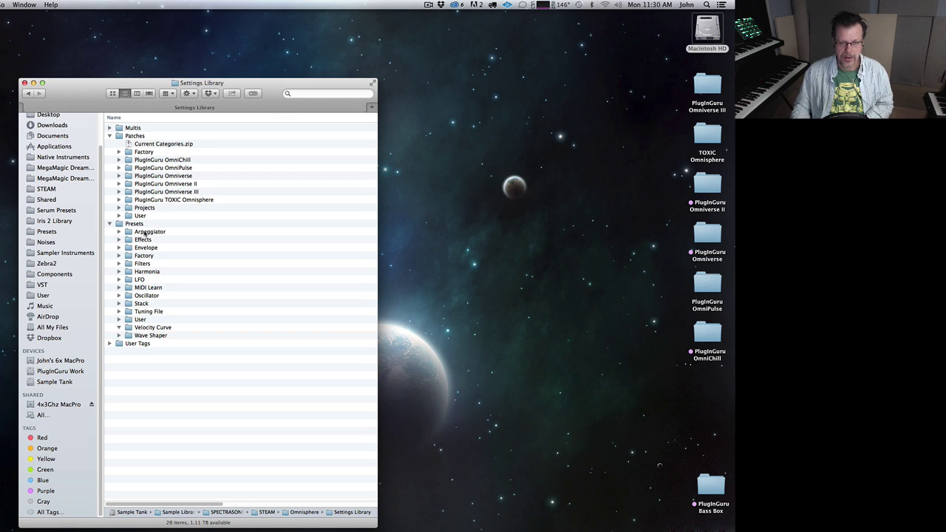
{"action": "left_click", "coordinate": [119, 320]}
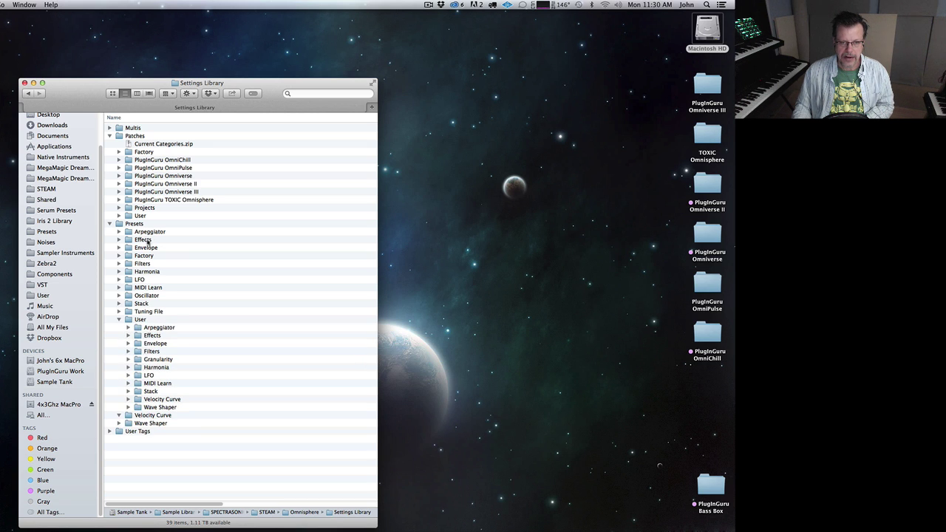
{"action": "left_click_drag", "start_coordinate": [189, 409], "coordinate": [178, 330]}
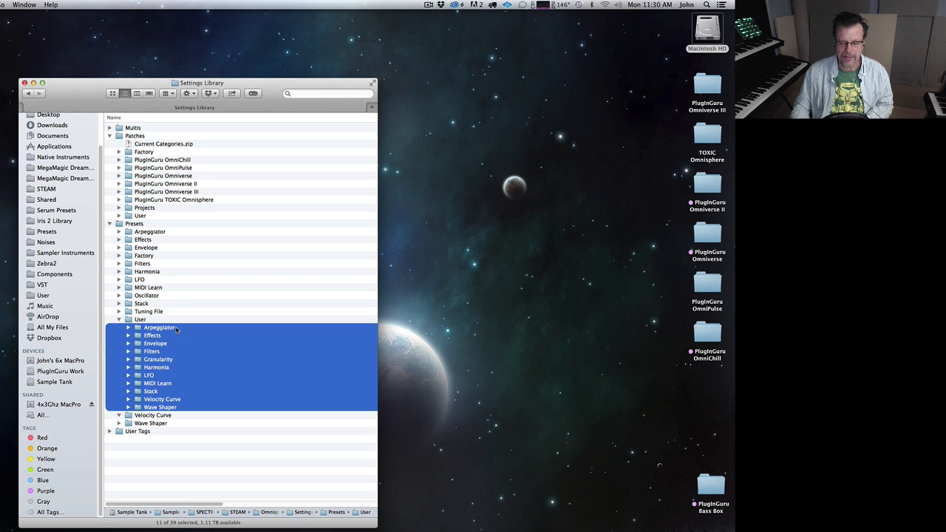
{"action": "left_click", "coordinate": [148, 264]}
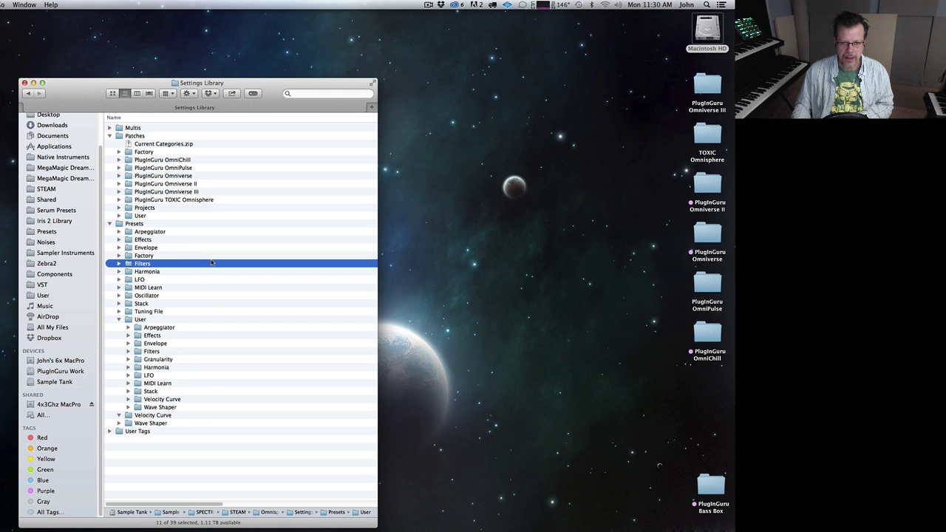
Expand Arpeggiator, Effects > Racks, and User > Effects > Racks in the presets tree
{"action": "left_click", "coordinate": [118, 231]}
{"action": "scroll", "coordinate": [172, 296], "scroll_direction": "down", "scroll_amount": 15}
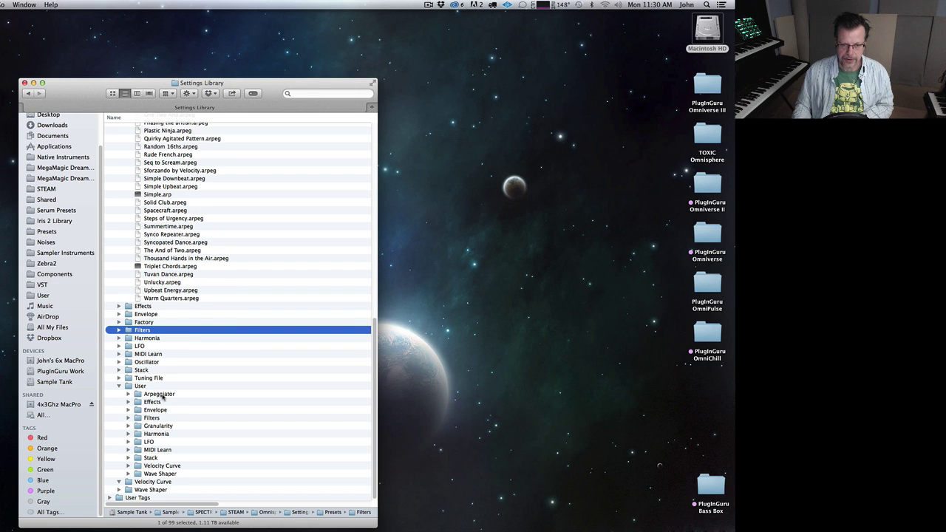
{"action": "left_click", "coordinate": [119, 306]}
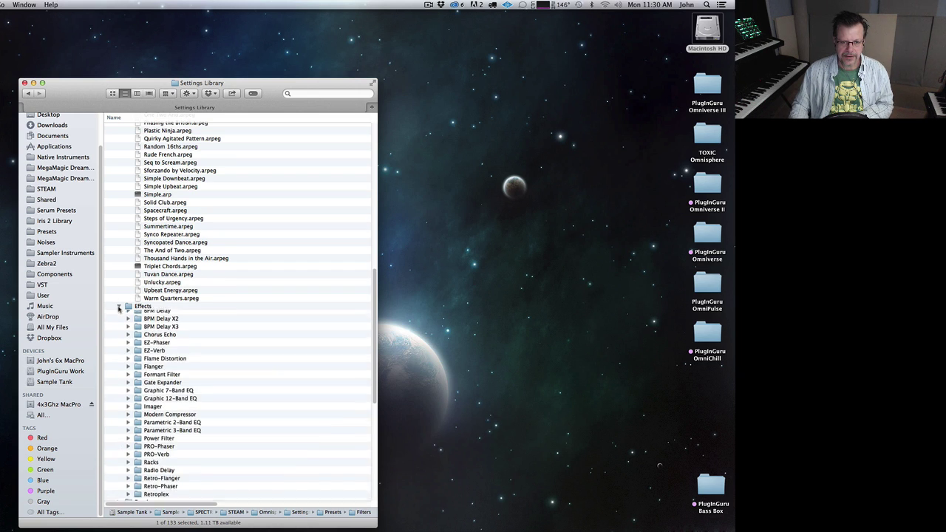
{"action": "scroll", "coordinate": [184, 403], "scroll_direction": "down", "scroll_amount": 5}
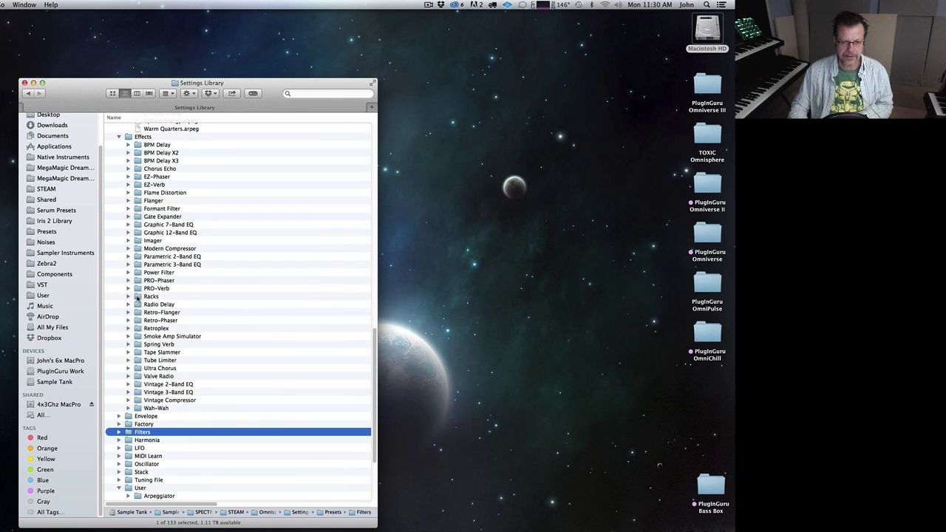
{"action": "left_click", "coordinate": [128, 296]}
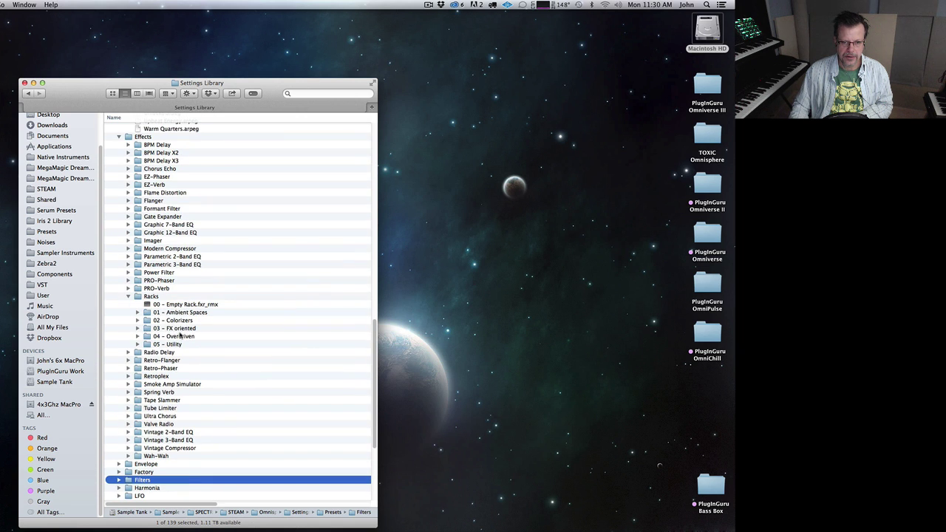
{"action": "scroll", "coordinate": [188, 350], "scroll_direction": "down", "scroll_amount": 5}
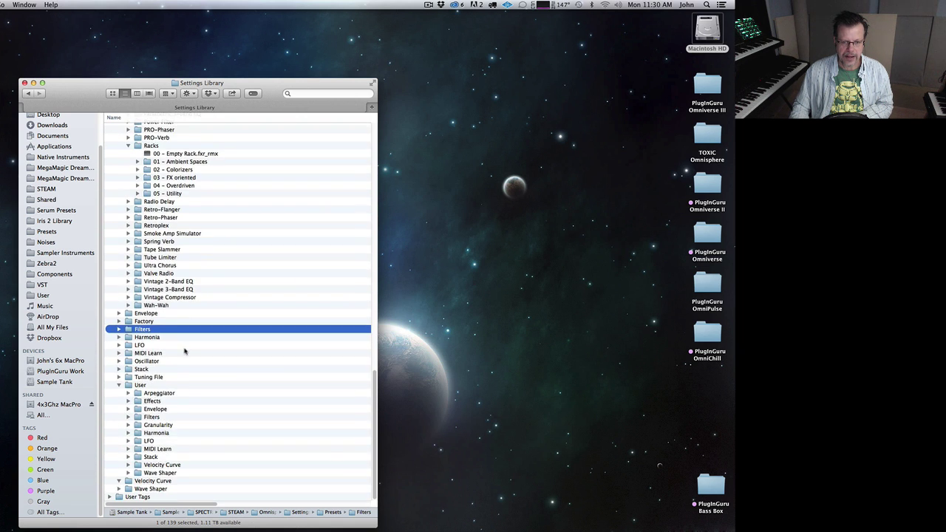
{"action": "left_click", "coordinate": [127, 401]}
{"action": "scroll", "coordinate": [171, 407], "scroll_direction": "down", "scroll_amount": 9}
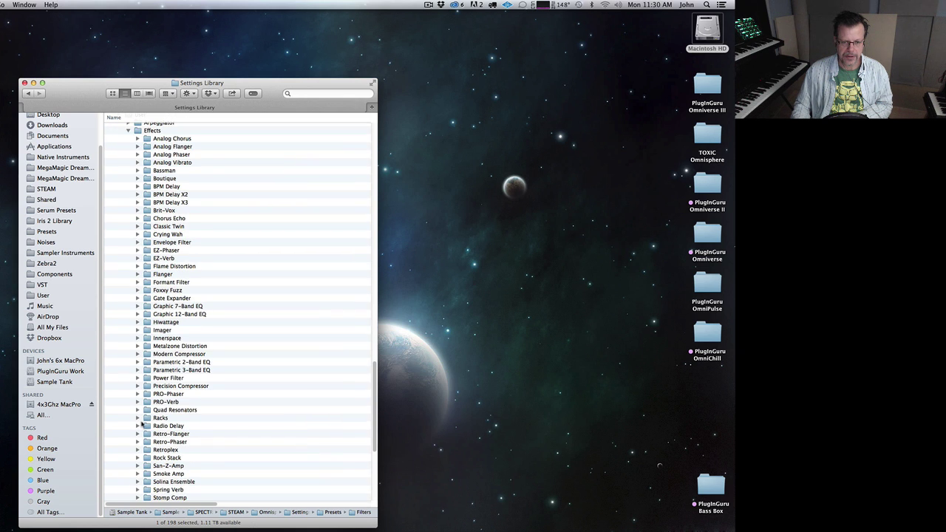
{"action": "left_click", "coordinate": [136, 418]}
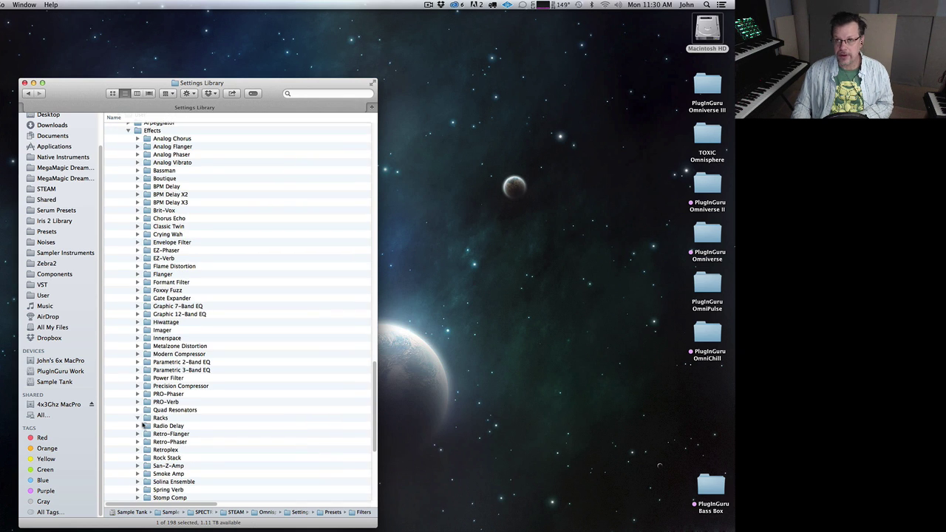
Copy 06-PlugInGuru FX Racks from OmniChill into User > Effects > Racks, then open the Omniverse II folder
{"action": "double_click", "coordinate": [708, 335]}
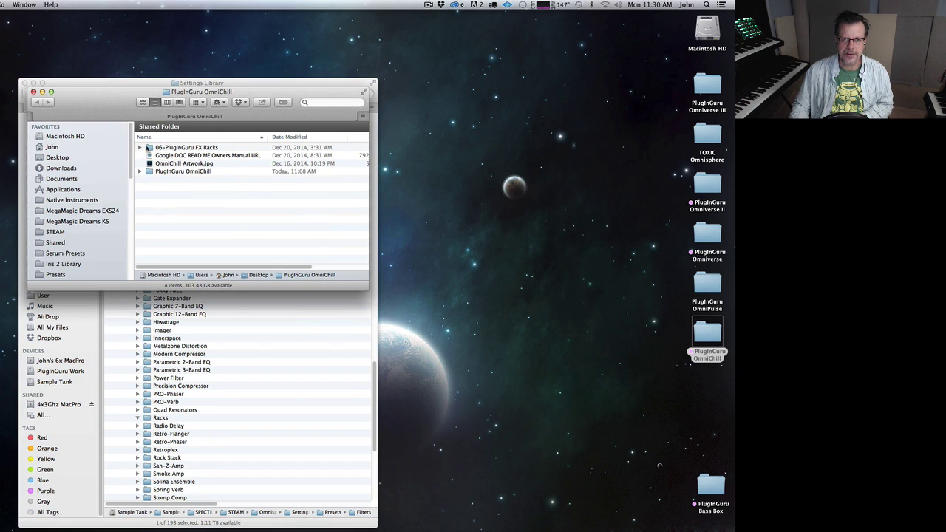
{"action": "left_click", "coordinate": [141, 148]}
{"action": "left_click", "coordinate": [140, 148]}
{"action": "left_click_drag", "start_coordinate": [149, 148], "coordinate": [159, 420]}
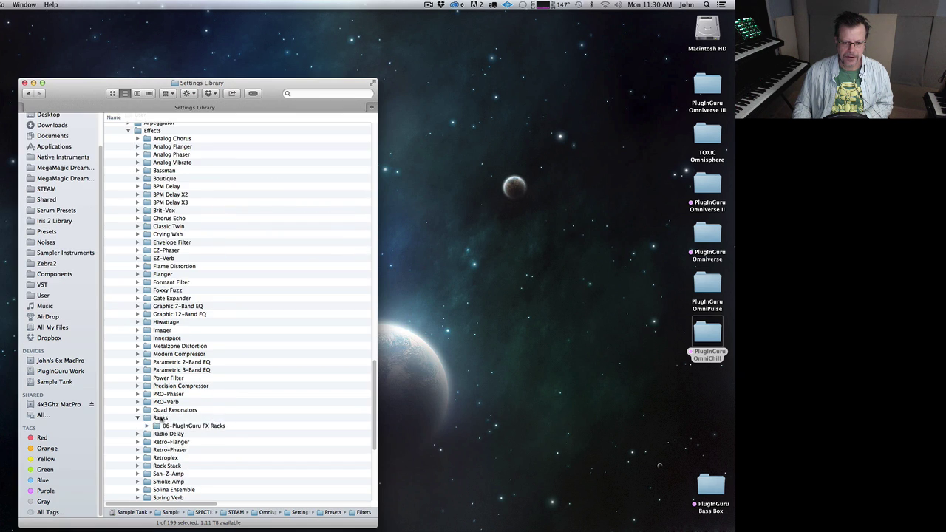
{"action": "left_click", "coordinate": [128, 132]}
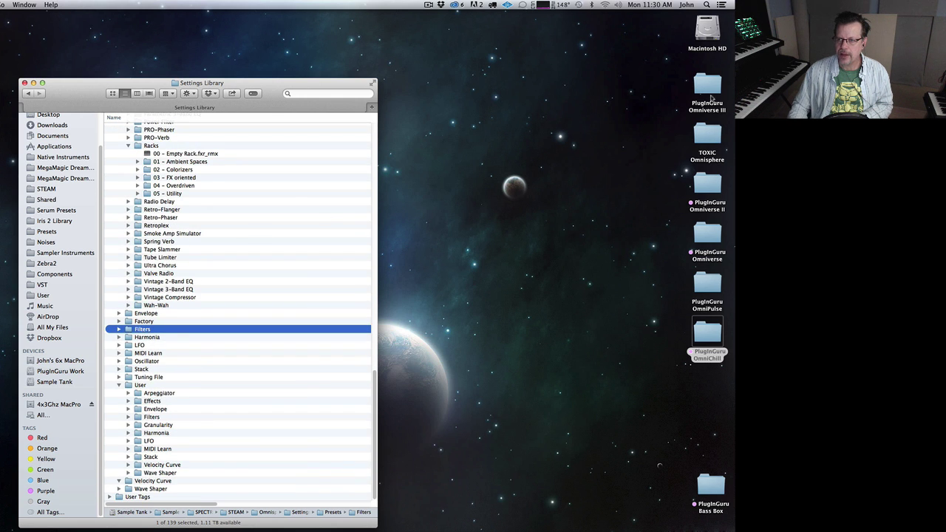
{"action": "double_click", "coordinate": [706, 189]}
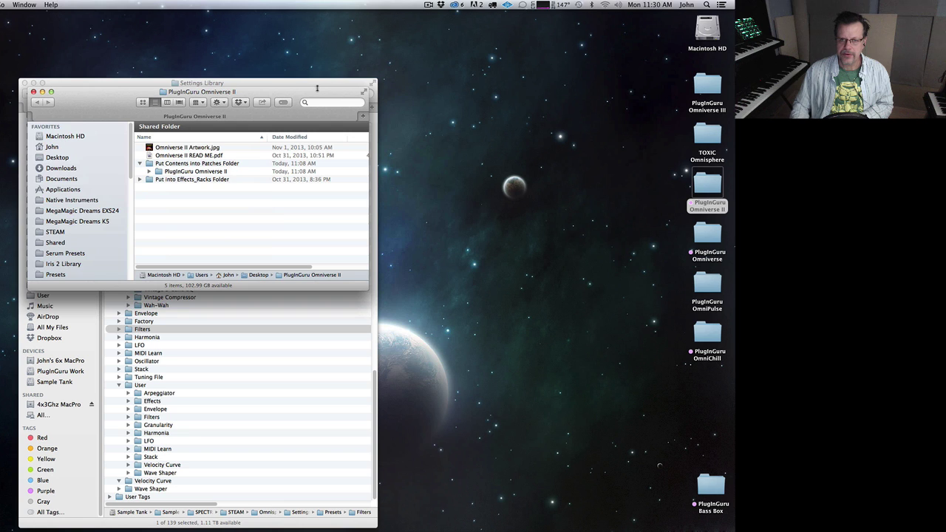
Move the Omniverse II window aside, inspect its Guru FX Rack folder, then close the window
{"action": "left_click_drag", "start_coordinate": [224, 93], "coordinate": [520, 115]}
{"action": "left_click_drag", "start_coordinate": [593, 103], "coordinate": [593, 102]}
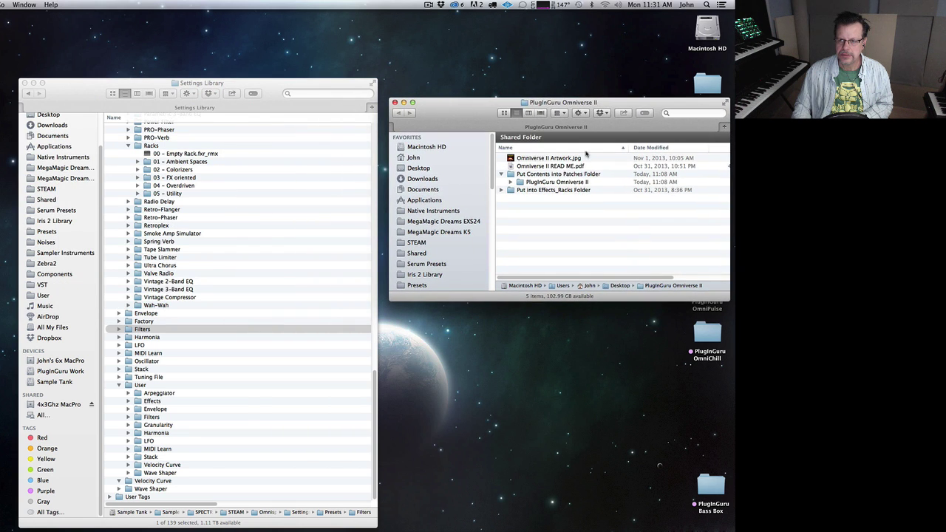
{"action": "left_click", "coordinate": [502, 175]}
{"action": "left_click", "coordinate": [501, 184]}
{"action": "left_click", "coordinate": [511, 191]}
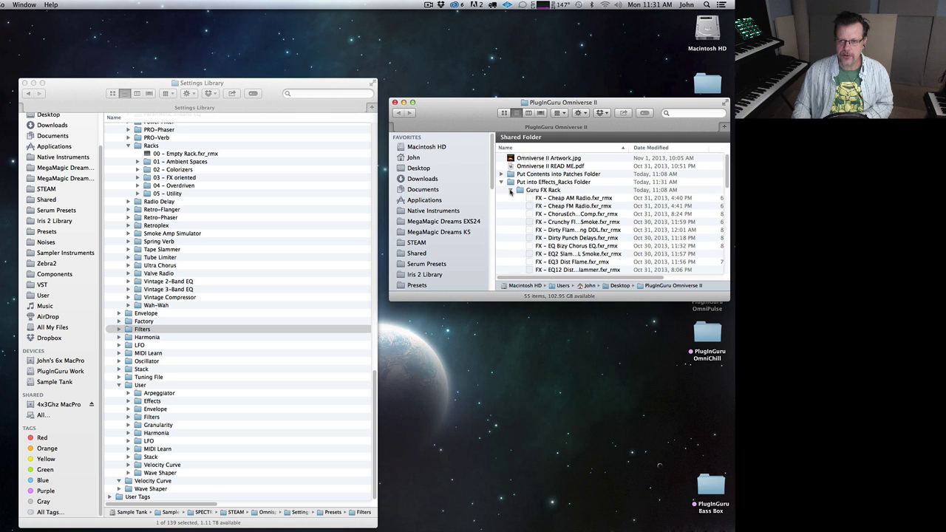
{"action": "left_click", "coordinate": [510, 190]}
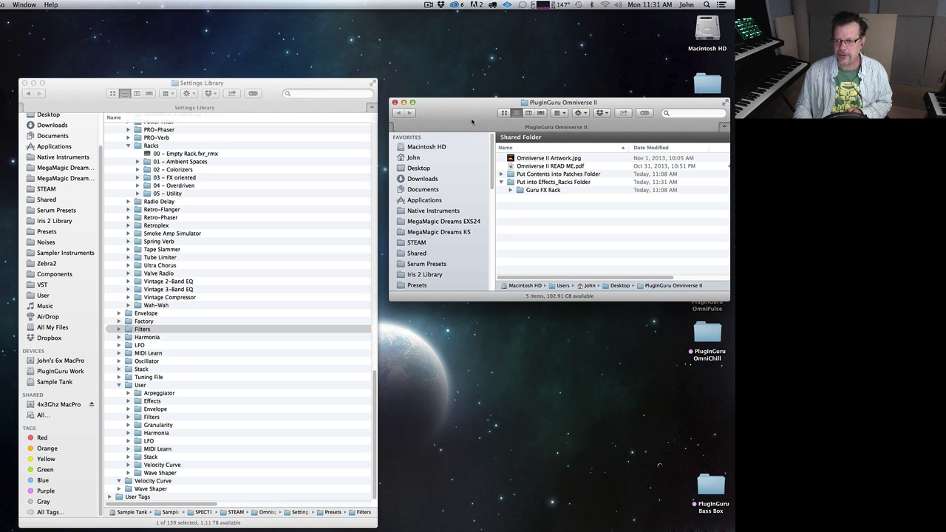
{"action": "left_click", "coordinate": [395, 102]}
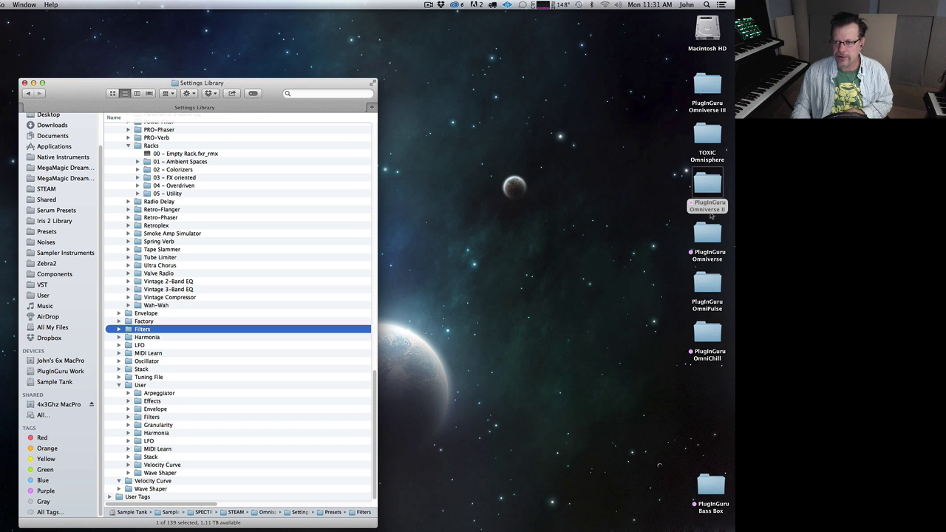
Open PlugInGuru Omniverse beside Settings Library and collapse the factory Racks and Effects folders
{"action": "double_click", "coordinate": [708, 251]}
{"action": "left_click_drag", "start_coordinate": [117, 105], "coordinate": [485, 86]}
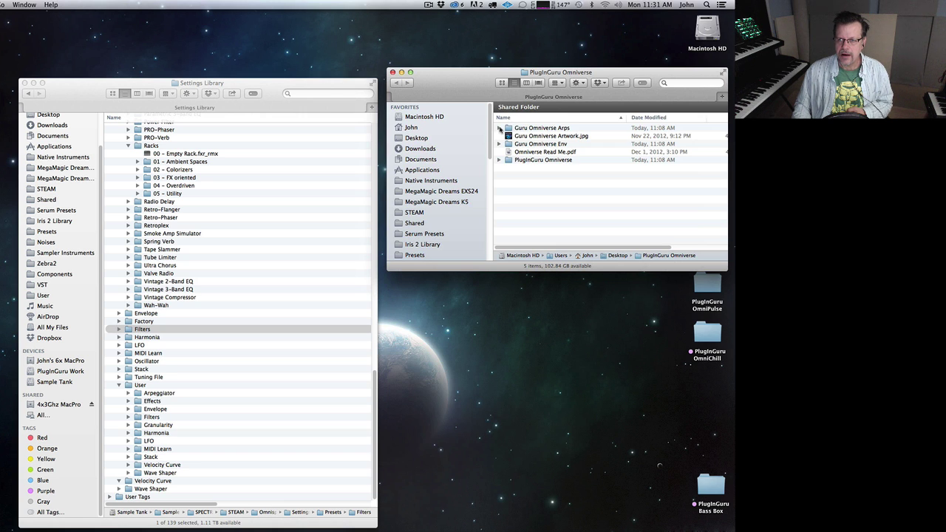
{"action": "left_click", "coordinate": [499, 129]}
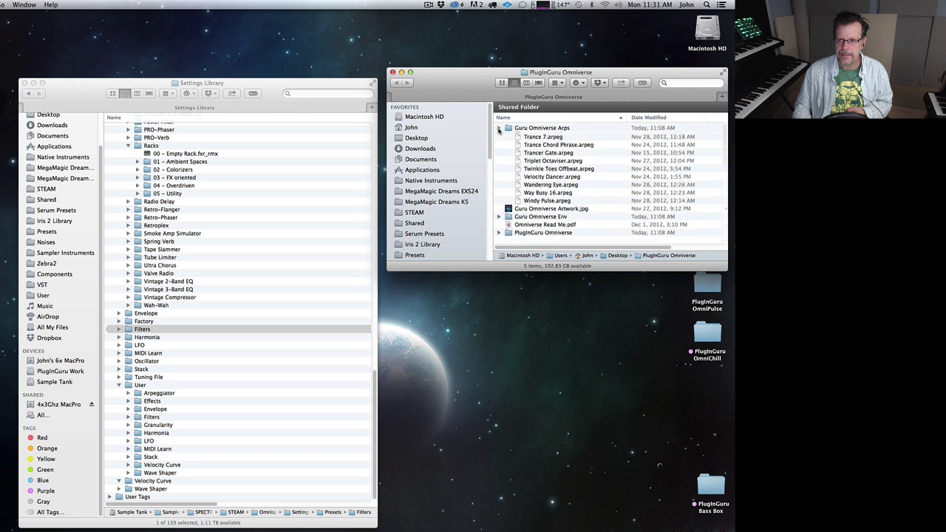
{"action": "left_click", "coordinate": [500, 128]}
{"action": "scroll", "coordinate": [134, 215], "scroll_direction": "up", "scroll_amount": 5}
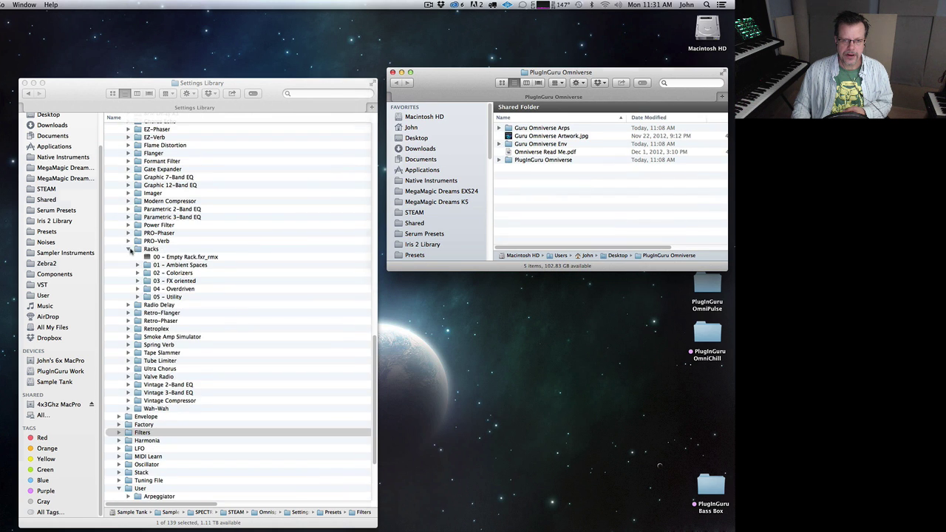
{"action": "left_click", "coordinate": [129, 252]}
{"action": "scroll", "coordinate": [133, 255], "scroll_direction": "up", "scroll_amount": 5}
{"action": "scroll", "coordinate": [138, 287], "scroll_direction": "down", "scroll_amount": 1}
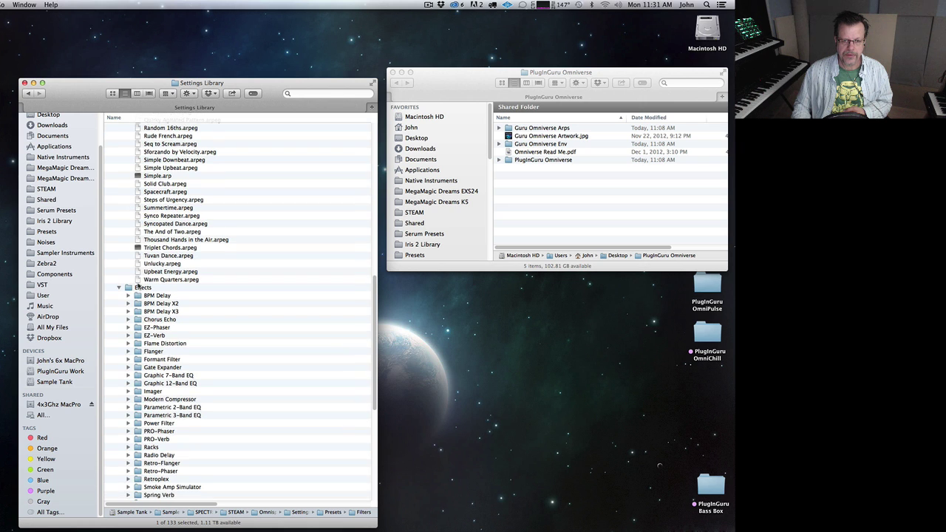
{"action": "left_click", "coordinate": [119, 289]}
{"action": "scroll", "coordinate": [134, 285], "scroll_direction": "up", "scroll_amount": 5}
{"action": "scroll", "coordinate": [144, 283], "scroll_direction": "down", "scroll_amount": 3}
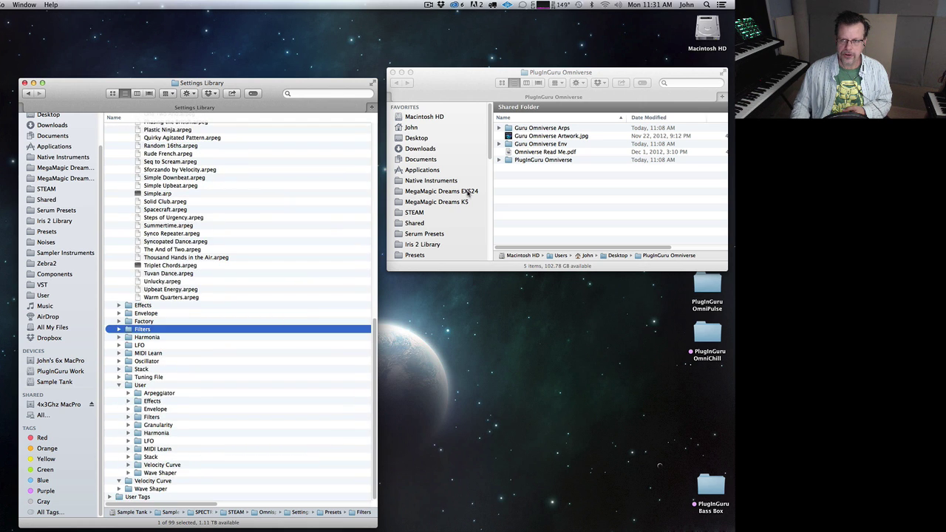
Drag Guru Omniverse Arps and Guru Omniverse Env into the presets folders, then close the Omniverse window
{"action": "left_click_drag", "start_coordinate": [510, 128], "coordinate": [173, 392]}
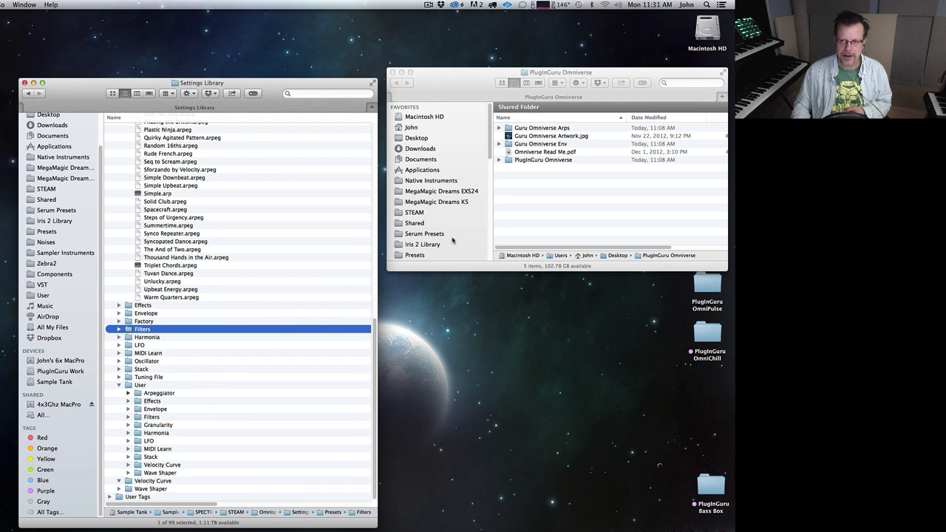
{"action": "left_click", "coordinate": [540, 145]}
{"action": "left_click_drag", "start_coordinate": [544, 145], "coordinate": [156, 409]}
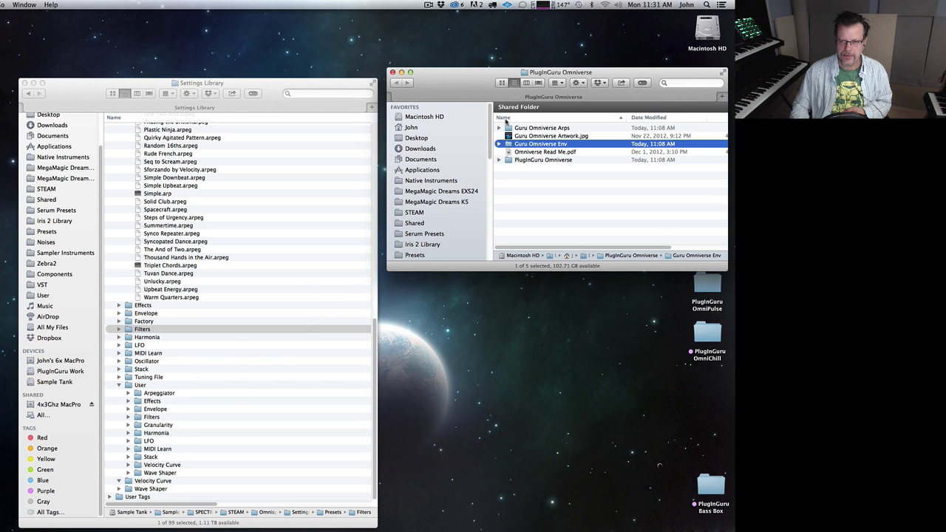
{"action": "left_click", "coordinate": [392, 72]}
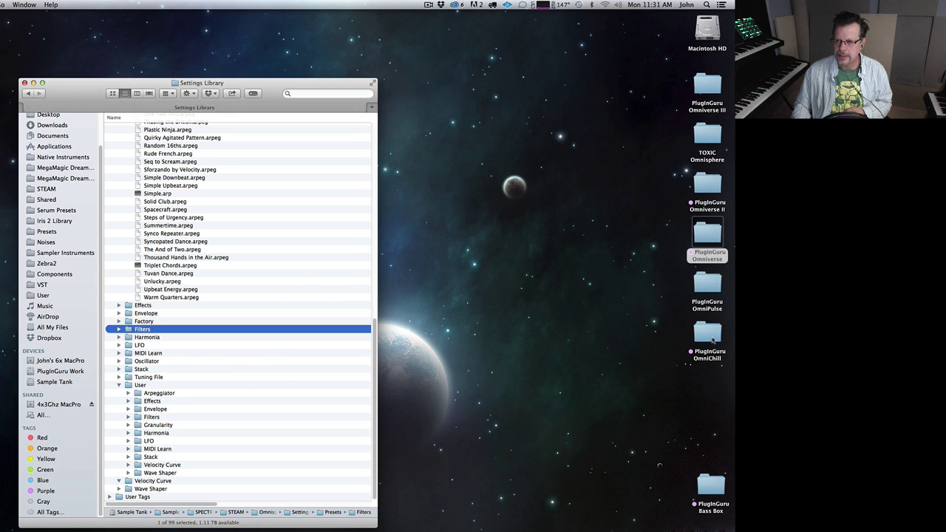
Open and close the PlugInGuru Bass Box folder, then move the Settings Library window up
{"action": "double_click", "coordinate": [713, 488]}
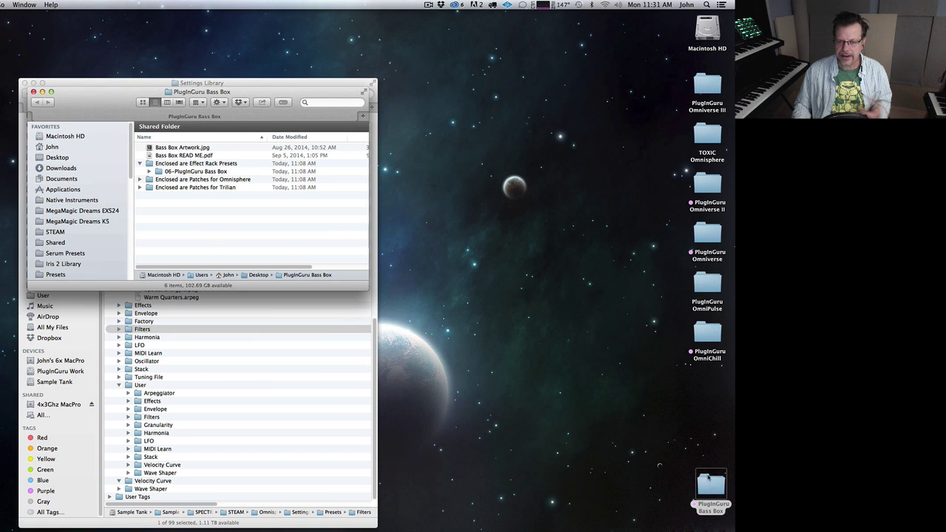
{"action": "left_click", "coordinate": [33, 91]}
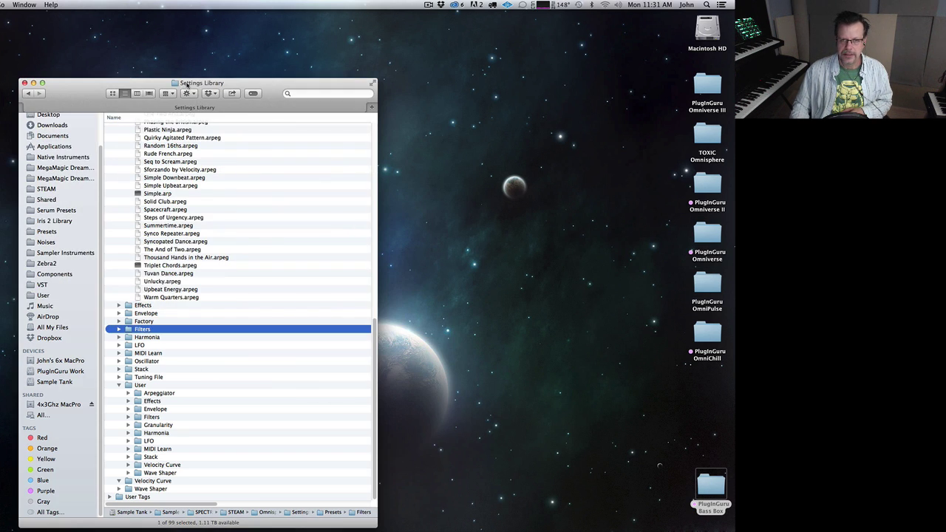
{"action": "left_click_drag", "start_coordinate": [228, 83], "coordinate": [238, 55]}
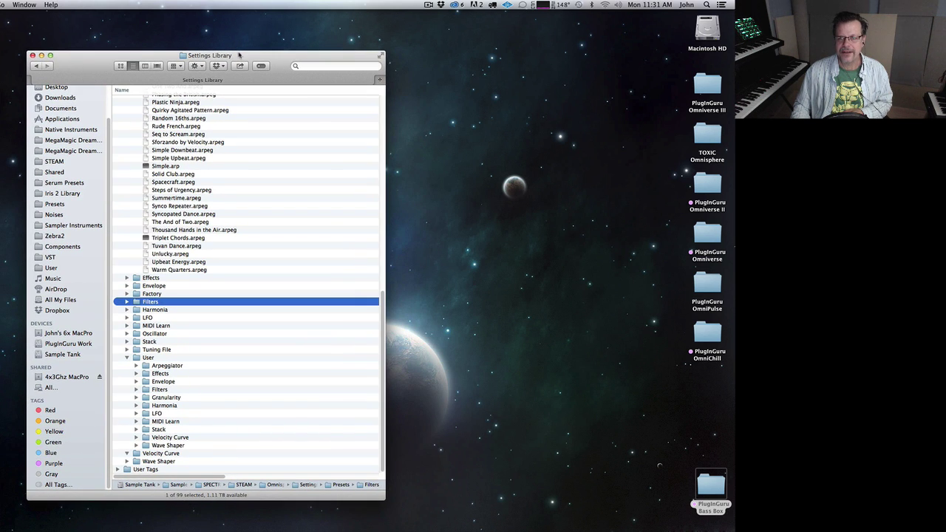
Collapse the presets tree, re-expand Presets > User, and close the Settings Library window
{"action": "left_click", "coordinate": [127, 357]}
{"action": "scroll", "coordinate": [153, 346], "scroll_direction": "up", "scroll_amount": 10}
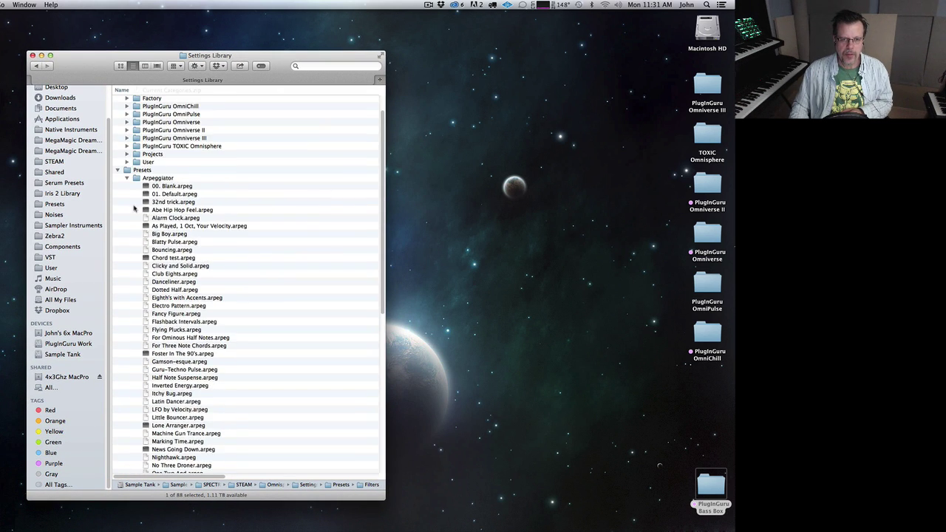
{"action": "left_click", "coordinate": [127, 181]}
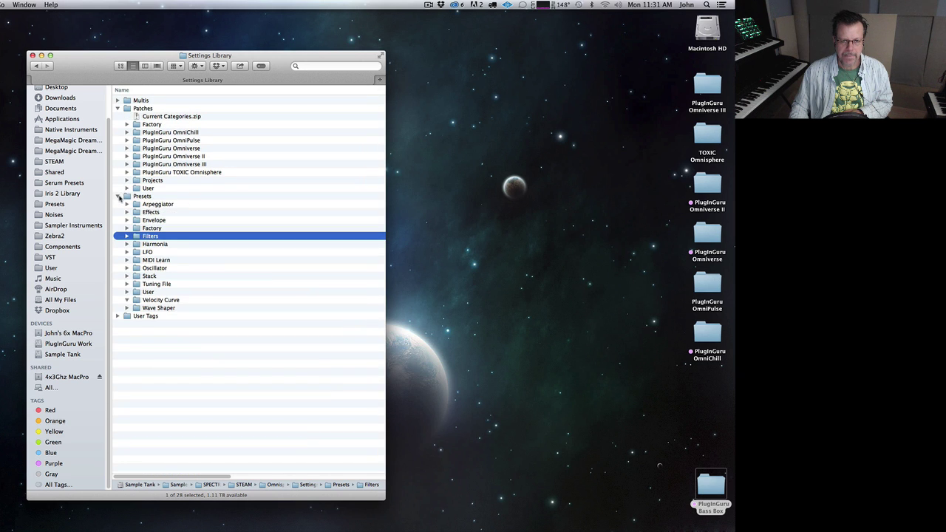
{"action": "left_click", "coordinate": [118, 197]}
{"action": "left_click", "coordinate": [117, 196]}
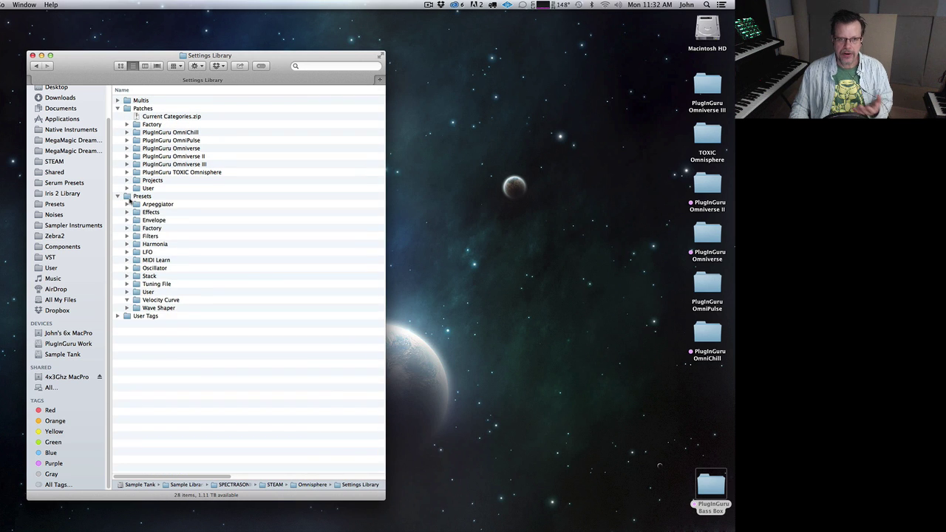
{"action": "left_click", "coordinate": [126, 294]}
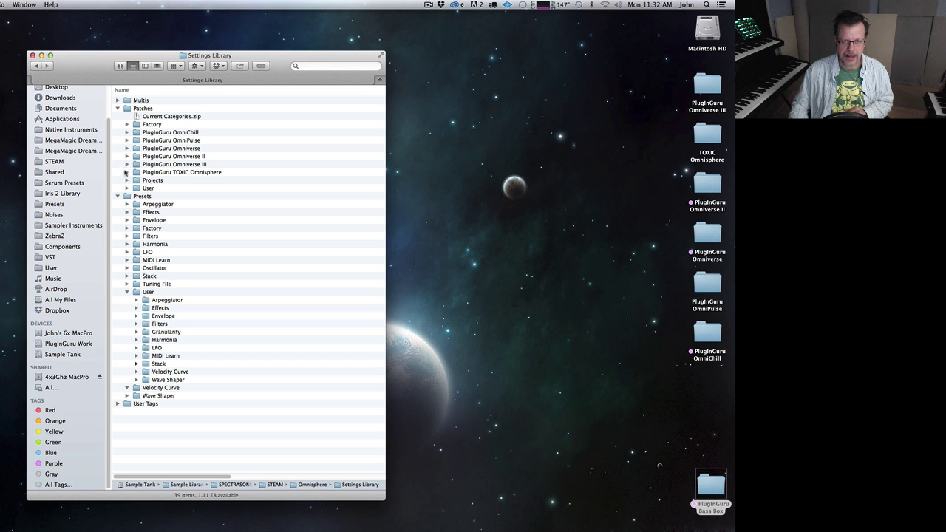
{"action": "left_click", "coordinate": [33, 56]}
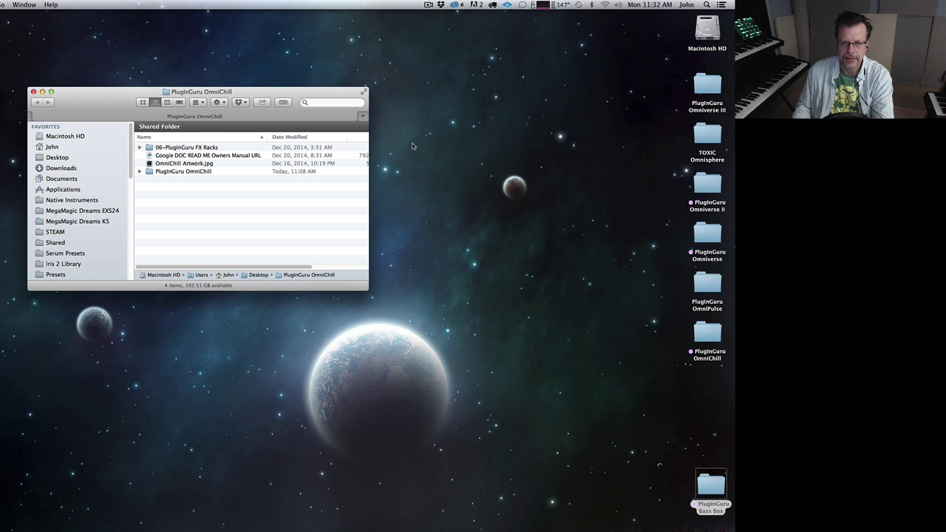
Switch back to the Logic host and show Omnisphere's MAIN page for the Default patch
{"action": "key", "text": "super+Tab"}
{"action": "key", "text": "super+Tab"}
{"action": "key", "text": "super+shift+Tab"}
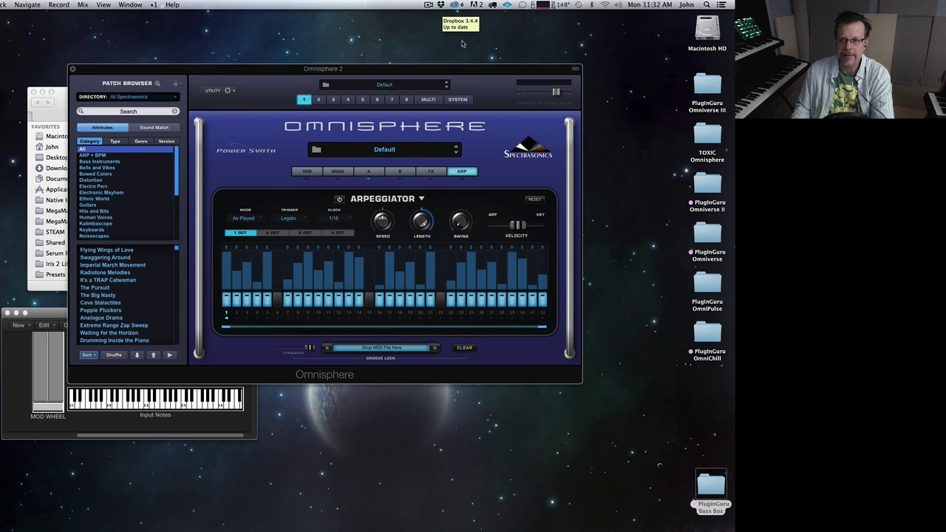
{"action": "left_click", "coordinate": [429, 6]}
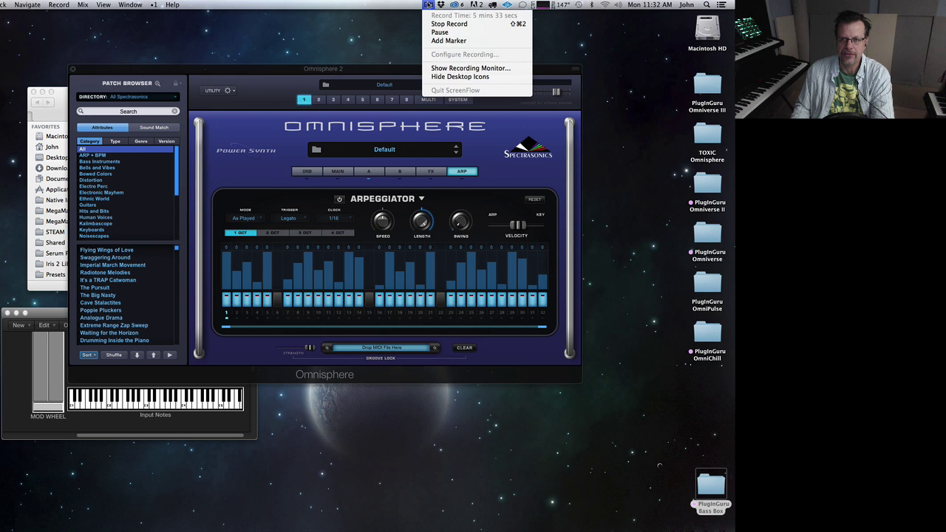
{"action": "left_click", "coordinate": [439, 33]}
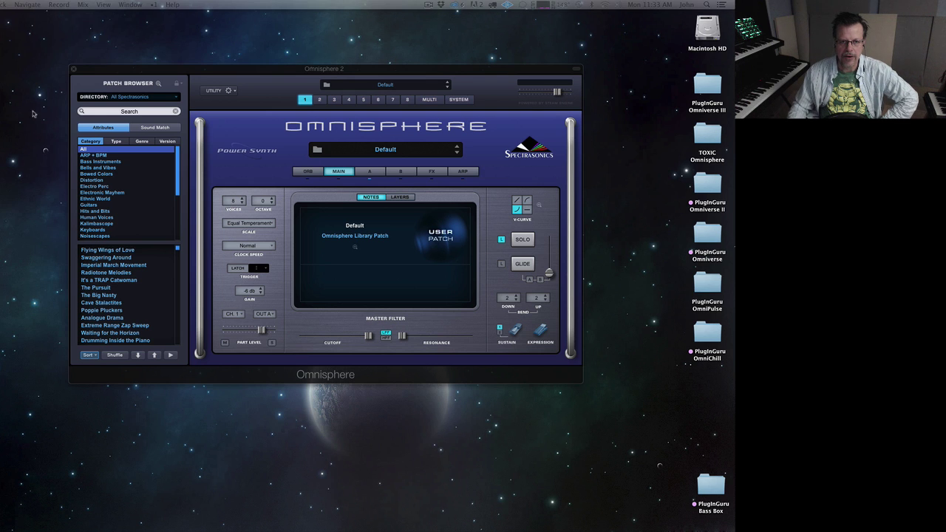
Switch the patch browser to PlugInGuru OmniChill and load BPM GTR - Classic Nylon Dancer
{"action": "left_click", "coordinate": [130, 97]}
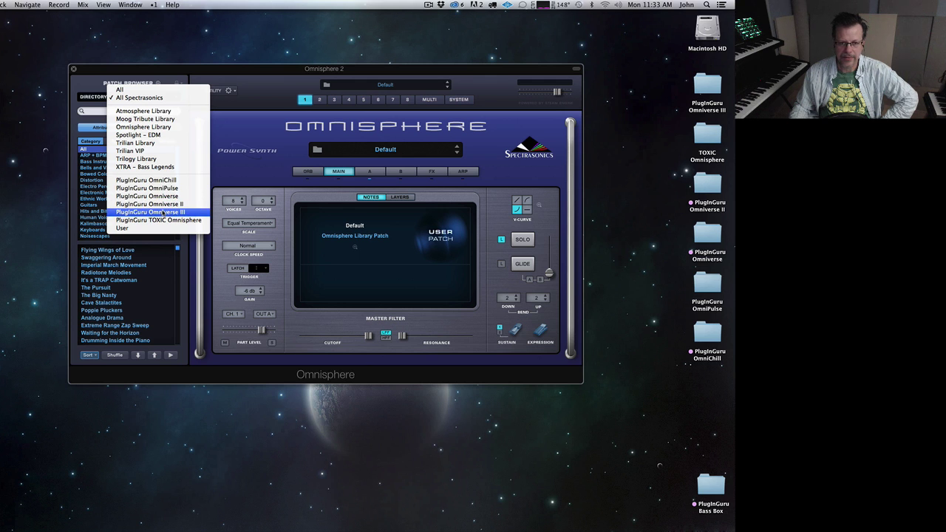
{"action": "left_click", "coordinate": [163, 183]}
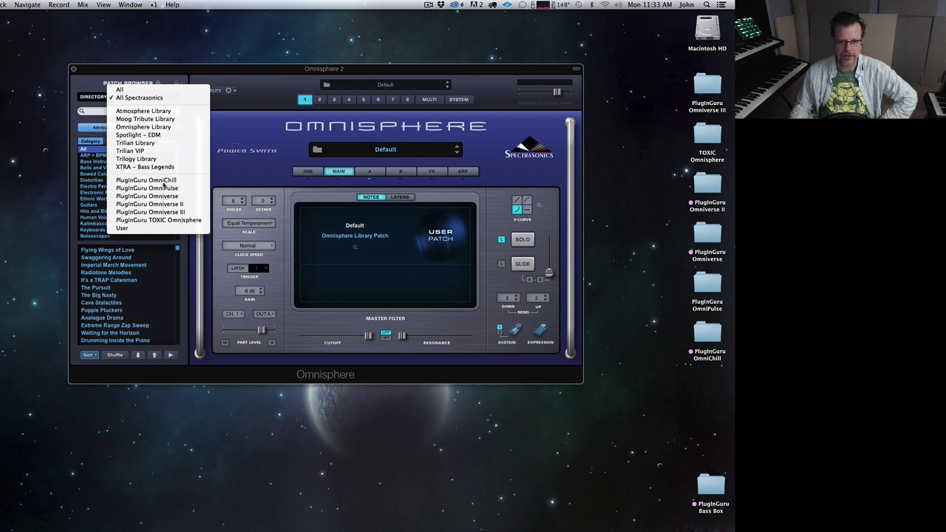
{"action": "left_click", "coordinate": [148, 287]}
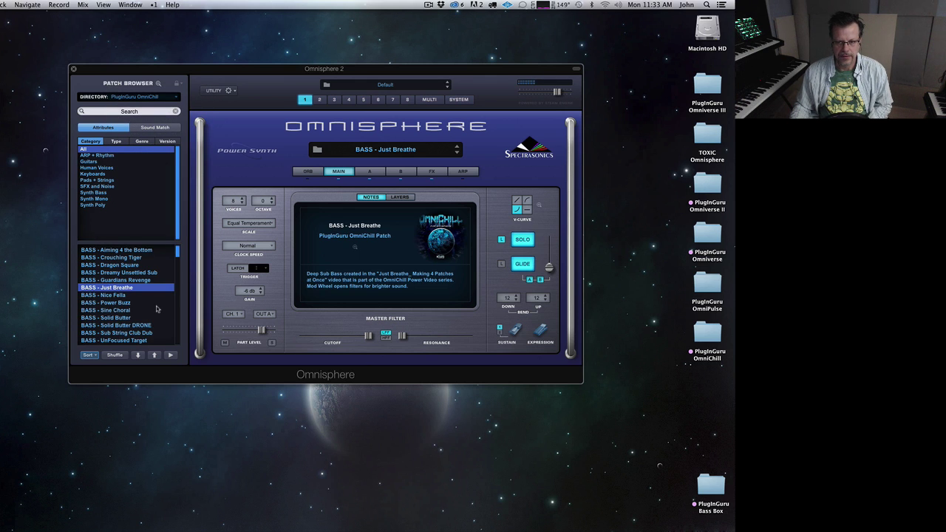
{"action": "scroll", "coordinate": [155, 299], "scroll_direction": "down", "scroll_amount": 5}
{"action": "left_click", "coordinate": [129, 302]}
Show the FX rack and check the 06-PlugInGuru FX Racks presets (COMBO, DIST, FX, MIX, PHASER)
{"action": "left_click", "coordinate": [433, 172]}
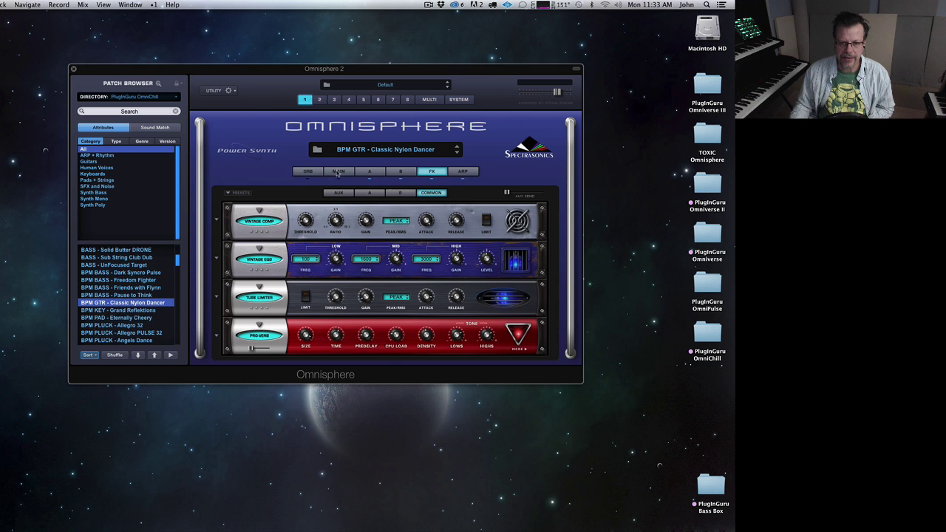
{"action": "left_click", "coordinate": [240, 194]}
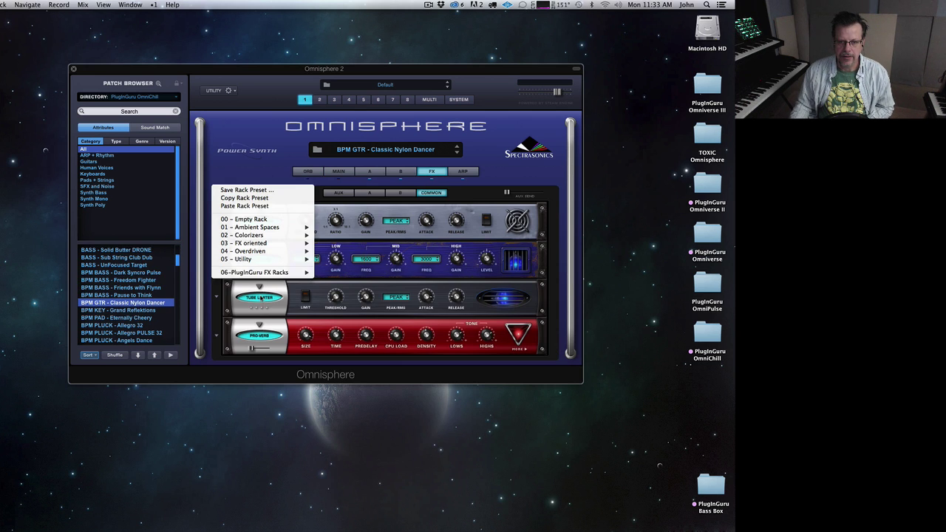
{"action": "mouse_move", "coordinate": [267, 274]}
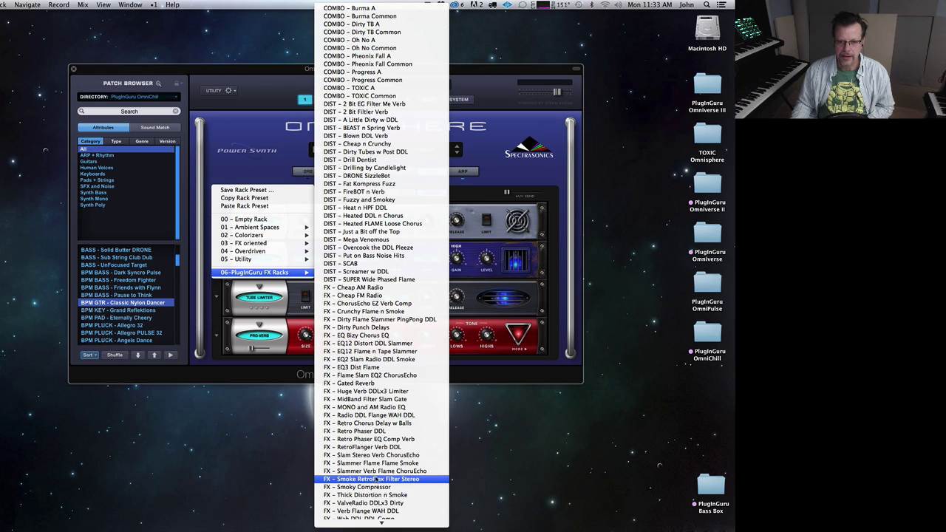
{"action": "scroll", "coordinate": [380, 348], "scroll_direction": "down", "scroll_amount": 5}
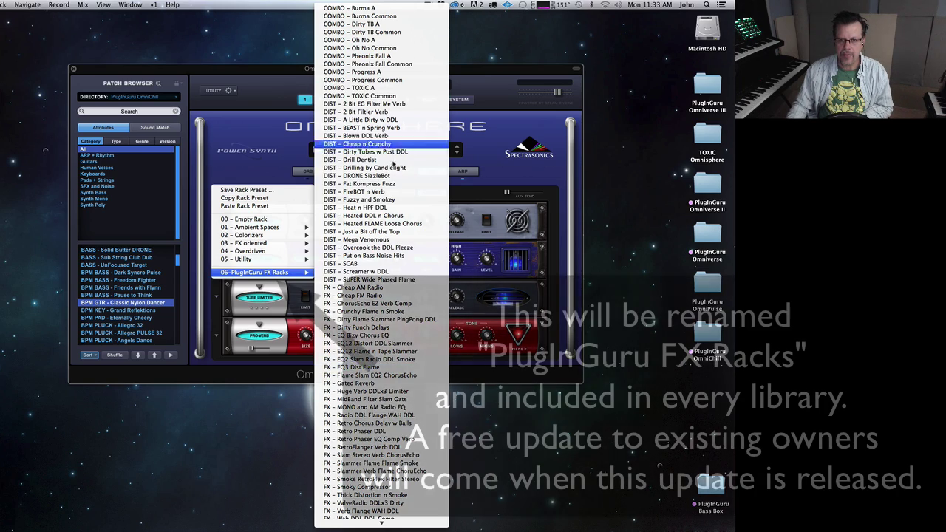
{"action": "scroll", "coordinate": [399, 517], "scroll_direction": "down", "scroll_amount": 15}
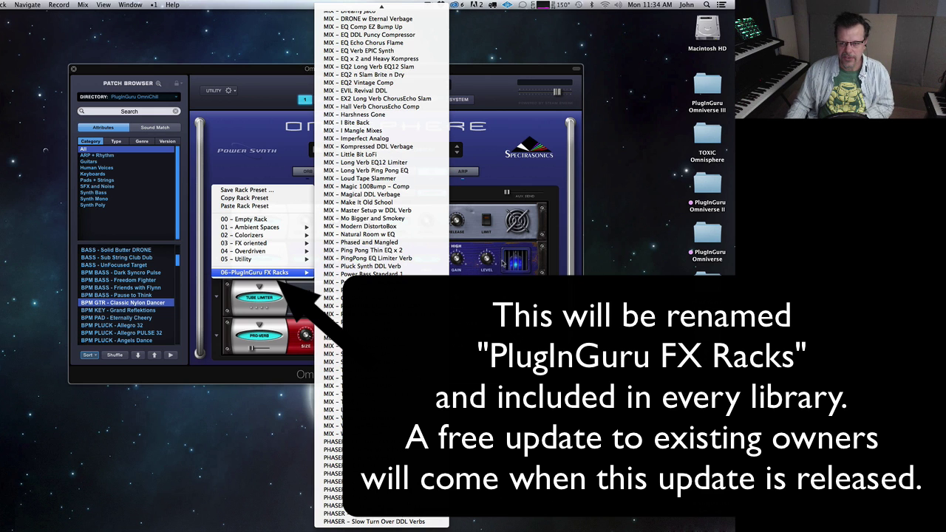
{"action": "left_click", "coordinate": [479, 224]}
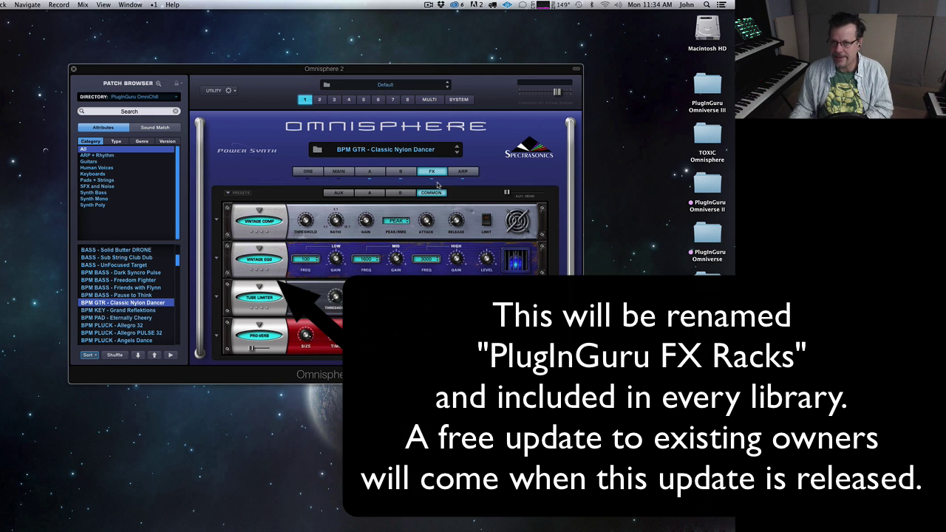
On Layer A, check that the Guru Omniverse Env envelope presets are listed
{"action": "left_click", "coordinate": [373, 172]}
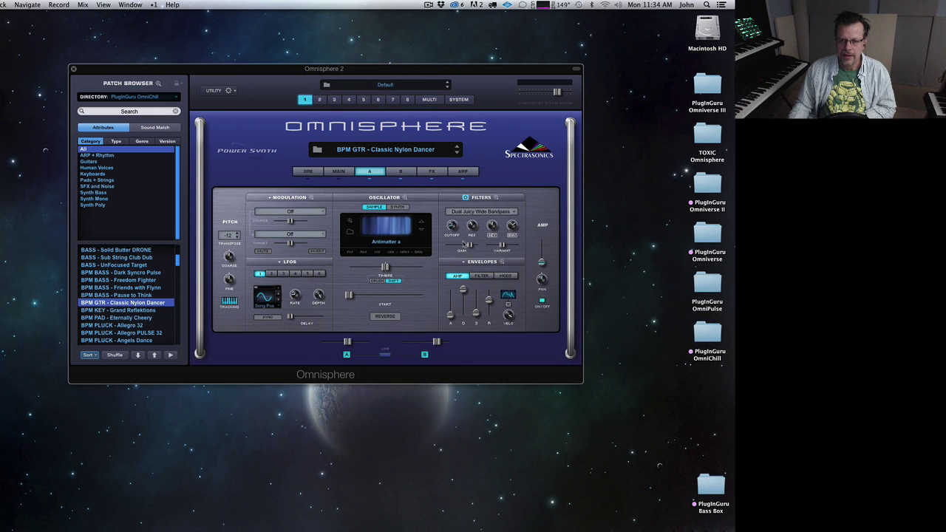
{"action": "left_click", "coordinate": [502, 261]}
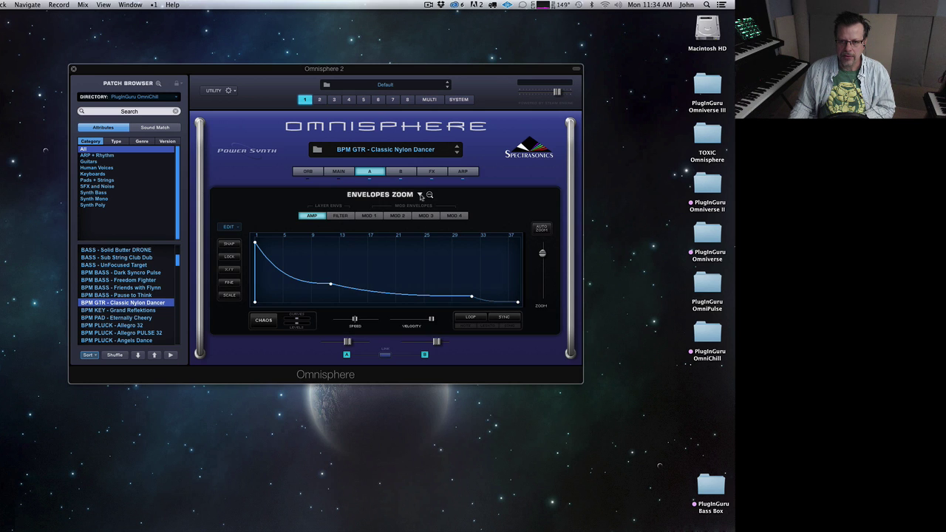
{"action": "left_click", "coordinate": [420, 196]}
{"action": "mouse_move", "coordinate": [442, 278]}
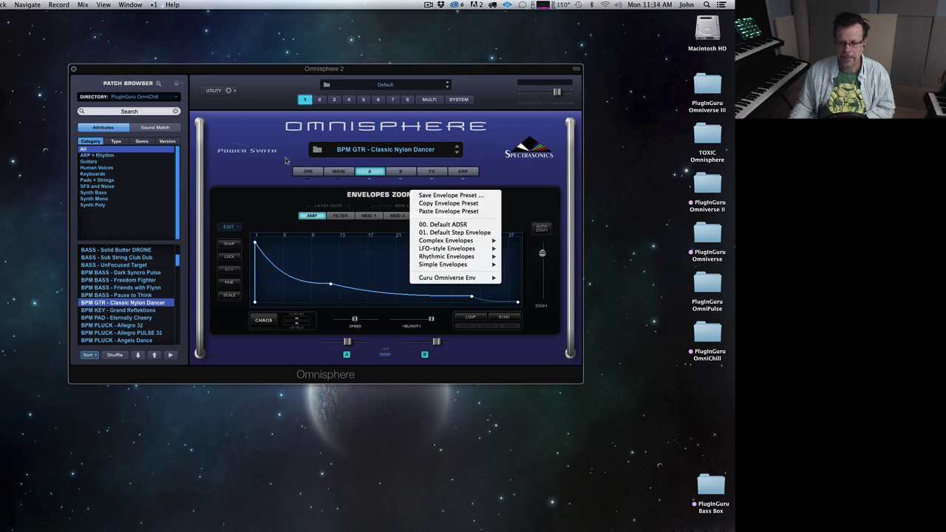
{"action": "left_click", "coordinate": [288, 162]}
{"action": "left_click", "coordinate": [371, 172]}
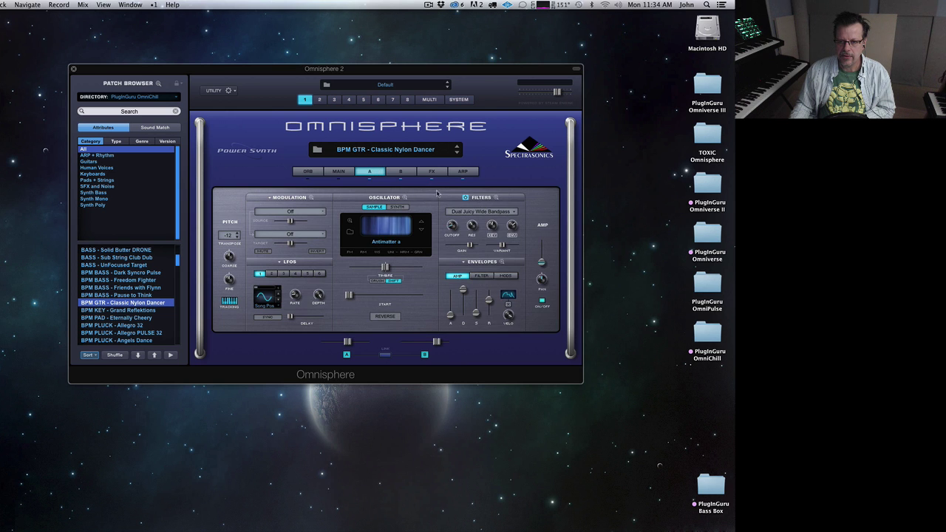
Check the Guru Omniverse Arps arpeggiator presets, then return to Layer A
{"action": "left_click", "coordinate": [463, 171]}
{"action": "left_click", "coordinate": [432, 200]}
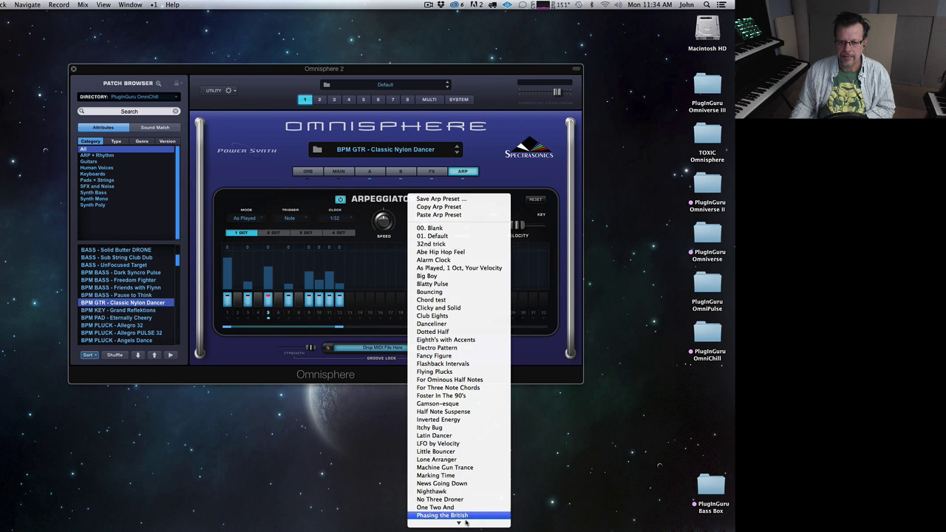
{"action": "mouse_move", "coordinate": [460, 523]}
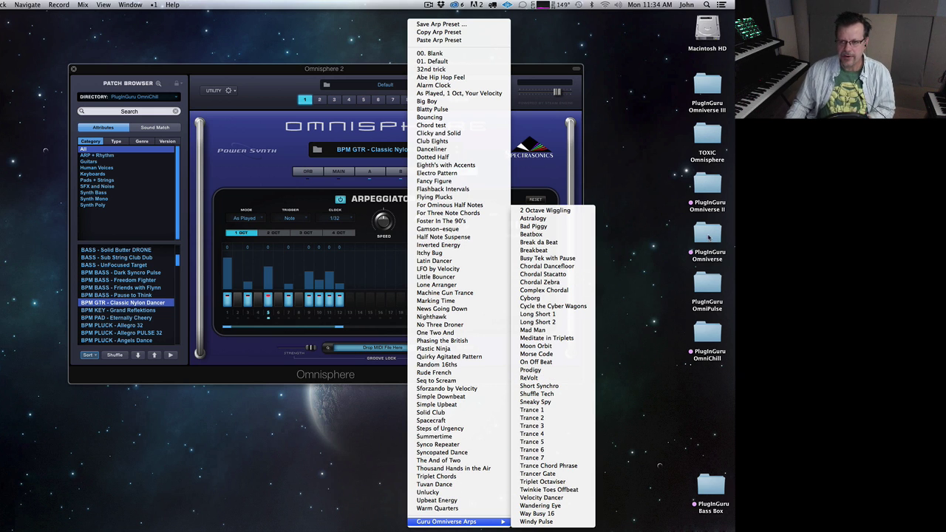
{"action": "left_click", "coordinate": [638, 209]}
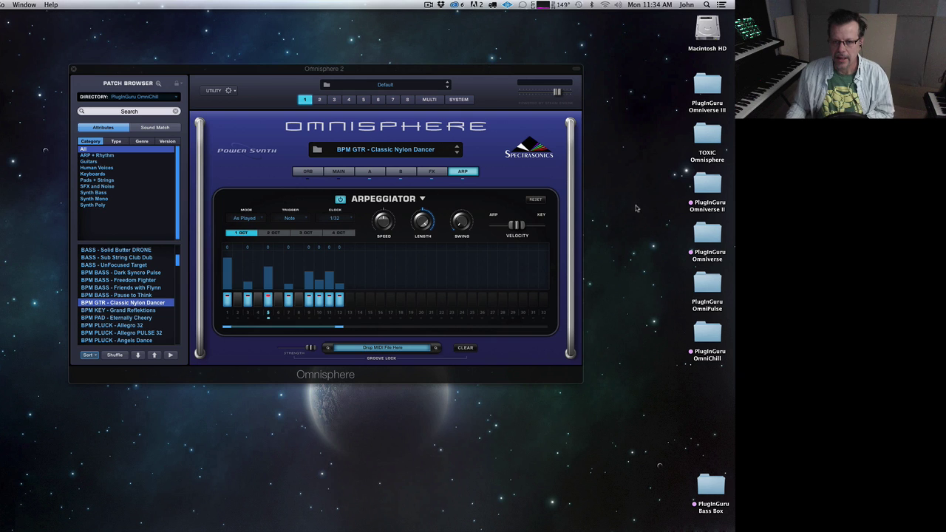
{"action": "left_click", "coordinate": [371, 172]}
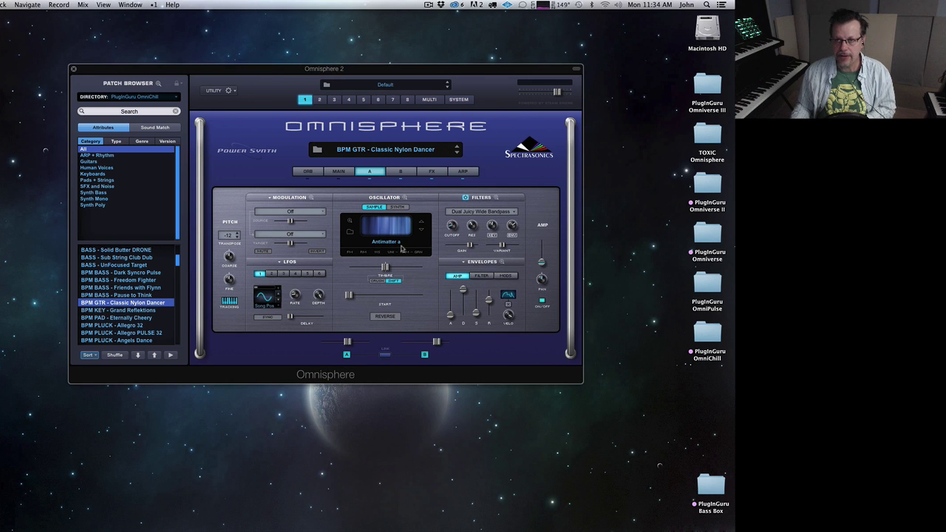
Navigate from Macintosh HD to Library > Application Support > Spectrasonics > STEAM > Omnisphere > Settings Library
{"action": "double_click", "coordinate": [707, 33]}
{"action": "left_click", "coordinate": [397, 267]}
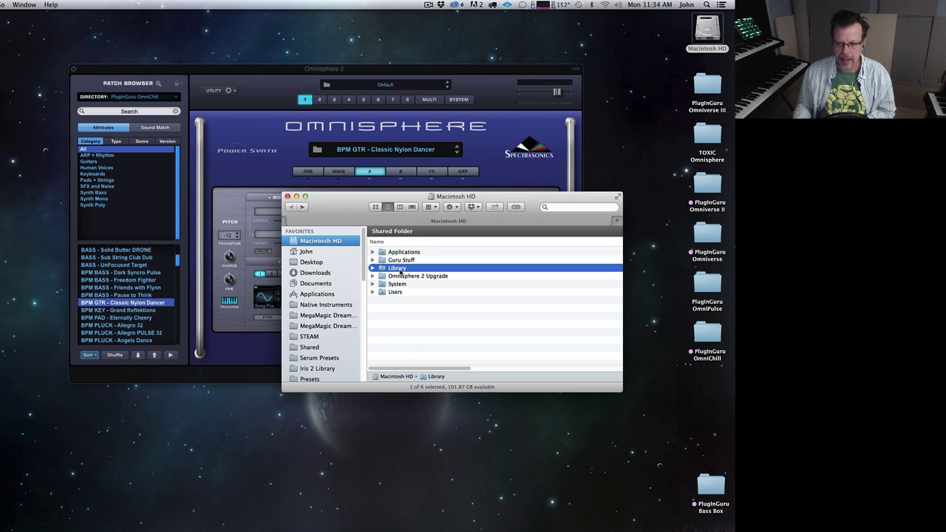
{"action": "double_click", "coordinate": [398, 268]}
{"action": "double_click", "coordinate": [408, 255]}
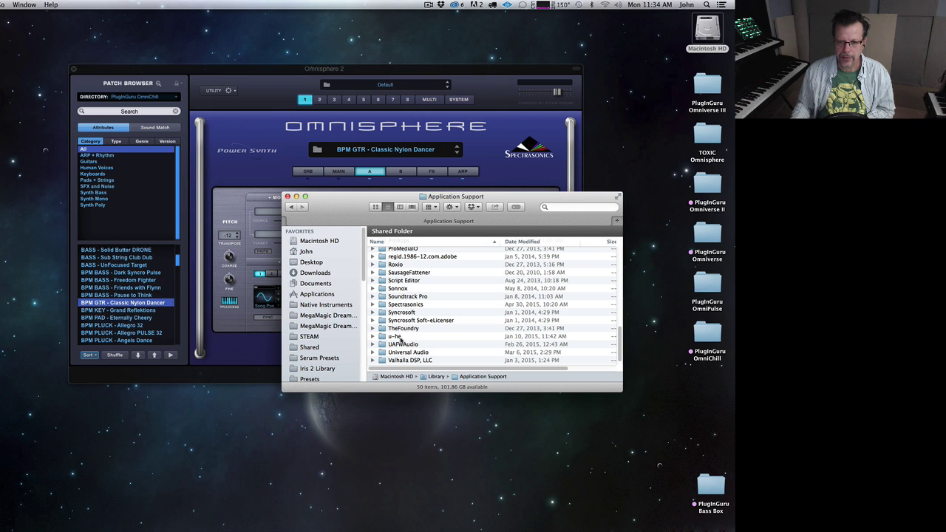
{"action": "double_click", "coordinate": [405, 308]}
{"action": "double_click", "coordinate": [397, 260]}
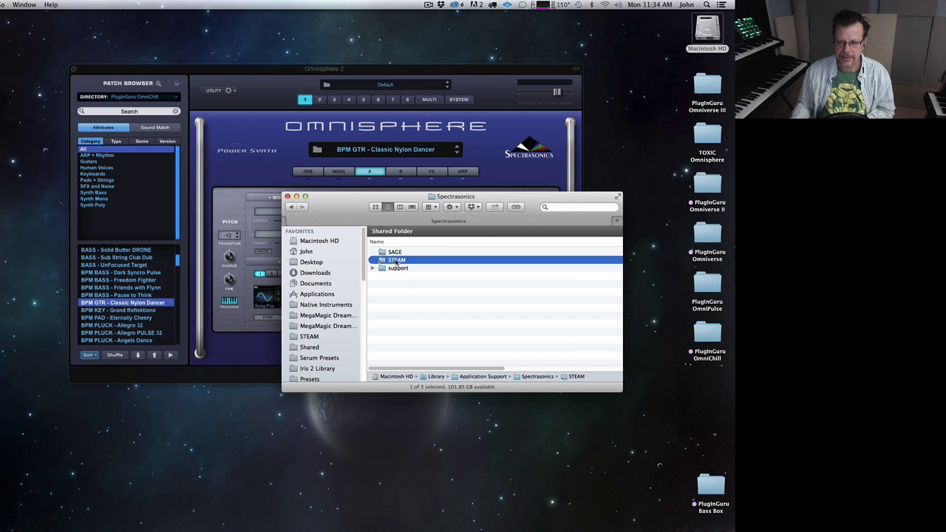
{"action": "double_click", "coordinate": [399, 244]}
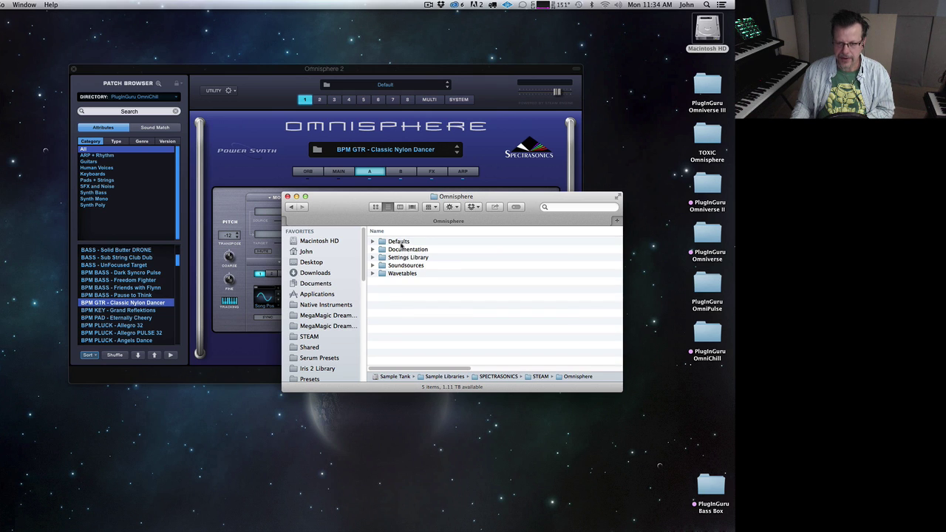
{"action": "double_click", "coordinate": [406, 258]}
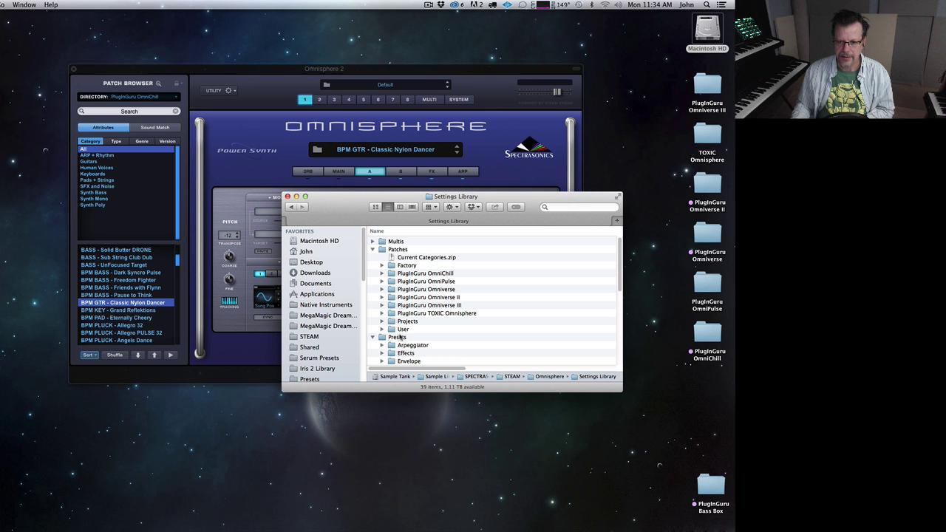
Collapse Patches and open the User folder inside Presets
{"action": "left_click", "coordinate": [373, 250]}
{"action": "scroll", "coordinate": [400, 288], "scroll_direction": "down", "scroll_amount": 5}
{"action": "left_click", "coordinate": [403, 302]}
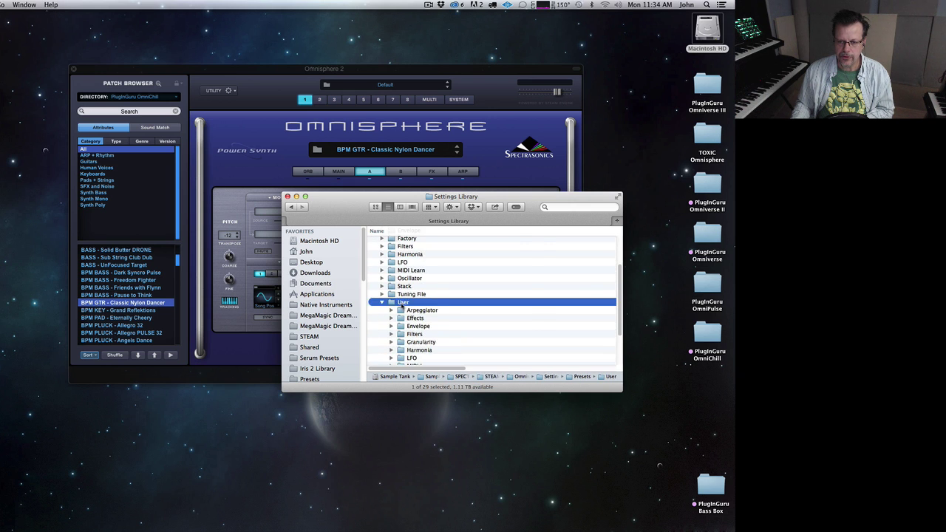
{"action": "double_click", "coordinate": [402, 303]}
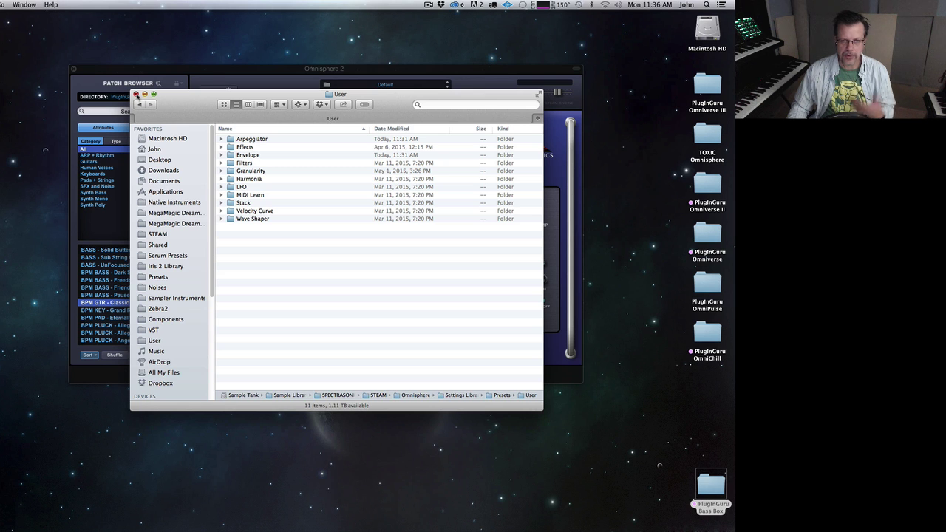
Close the Finder User folder window to bring Omnisphere back
{"action": "left_click", "coordinate": [136, 95]}
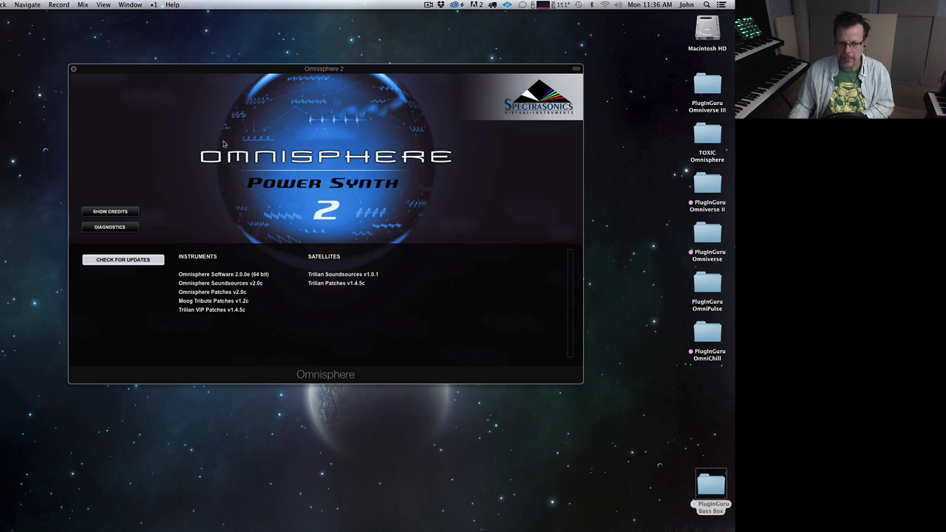